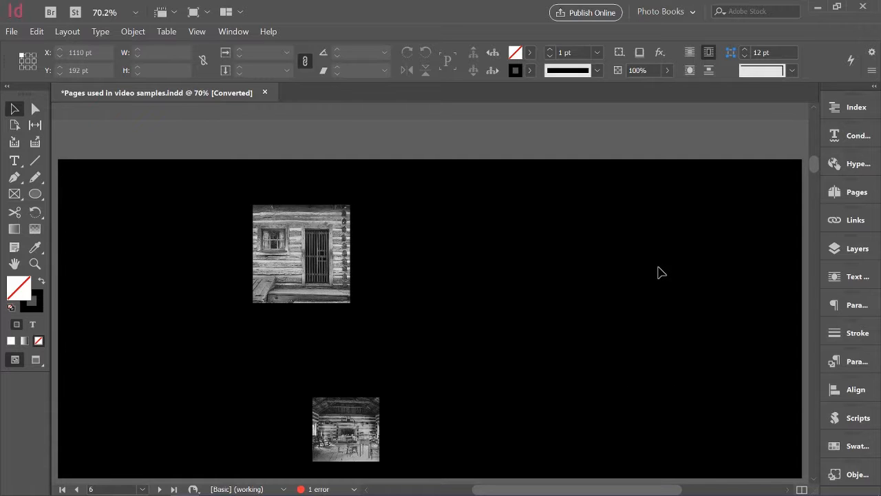
- Run the IDL margin script for this spread with the document's default values and accept the margins for both pages
click(297, 287)
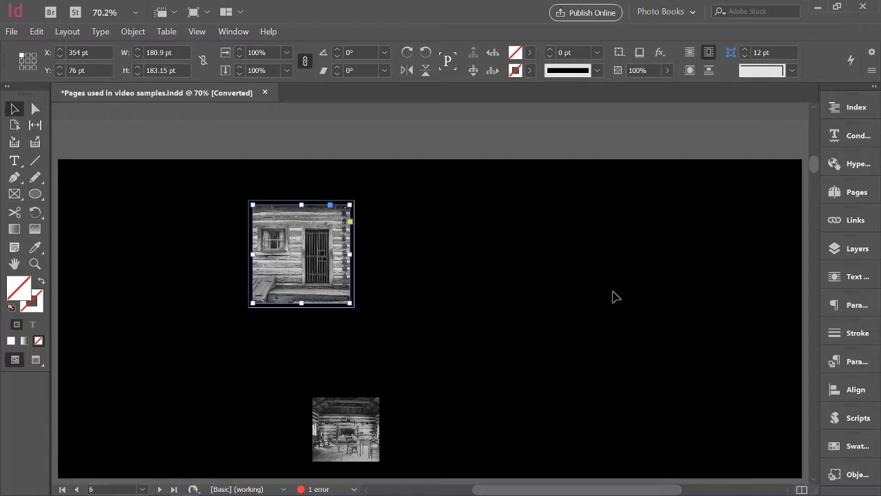
click(853, 418)
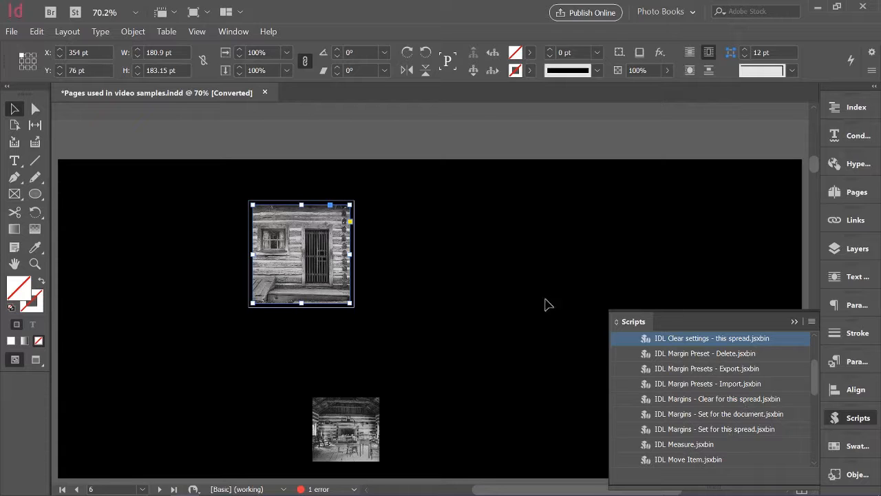
double_click(744, 429)
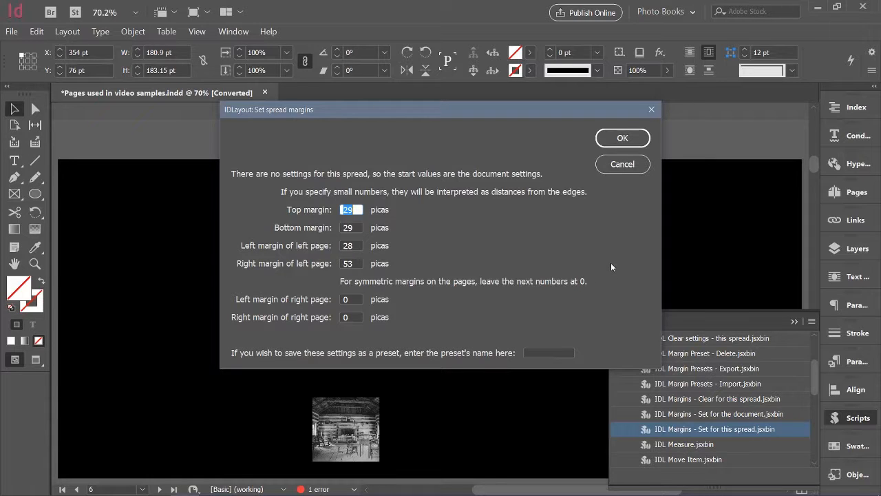
click(636, 136)
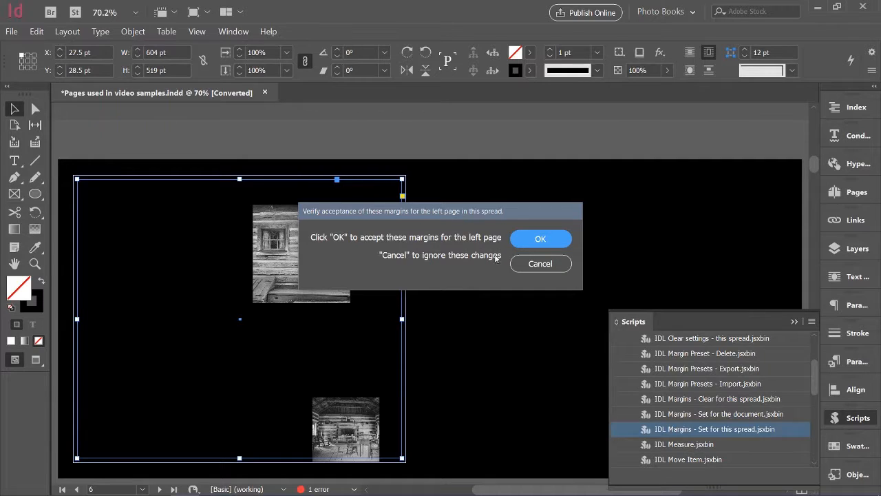
click(549, 238)
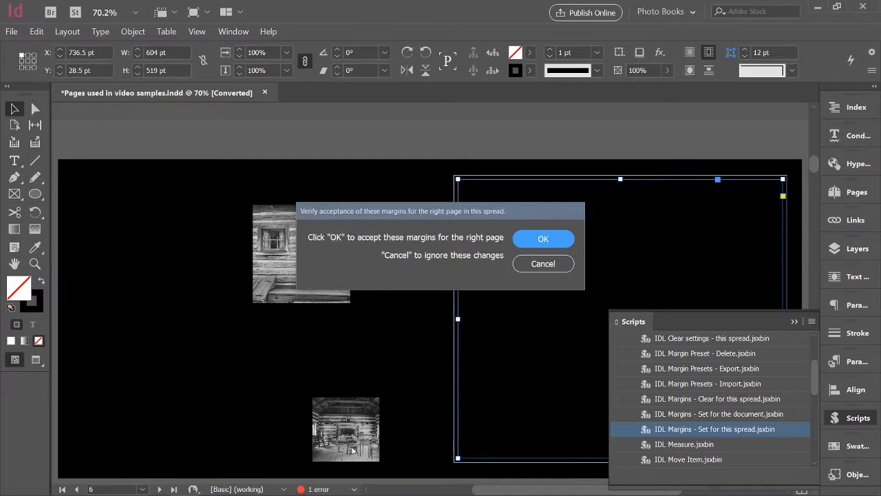
click(563, 239)
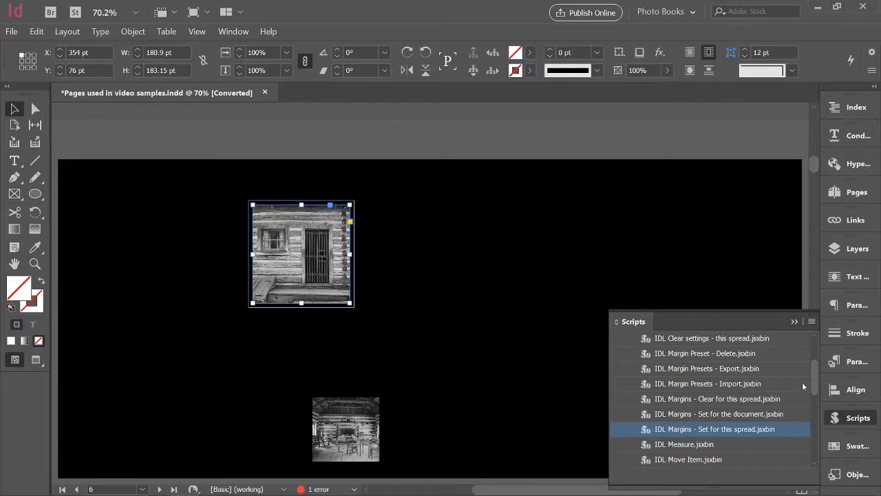
- Assign the identifier "doorway" to the selected cabin exterior image with the IDL Set Identifier script
drag(813, 383, 815, 430)
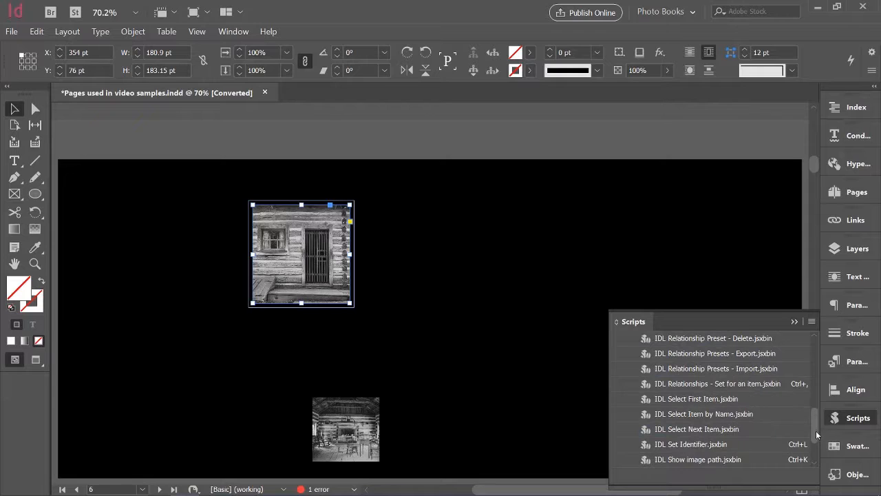
double_click(690, 444)
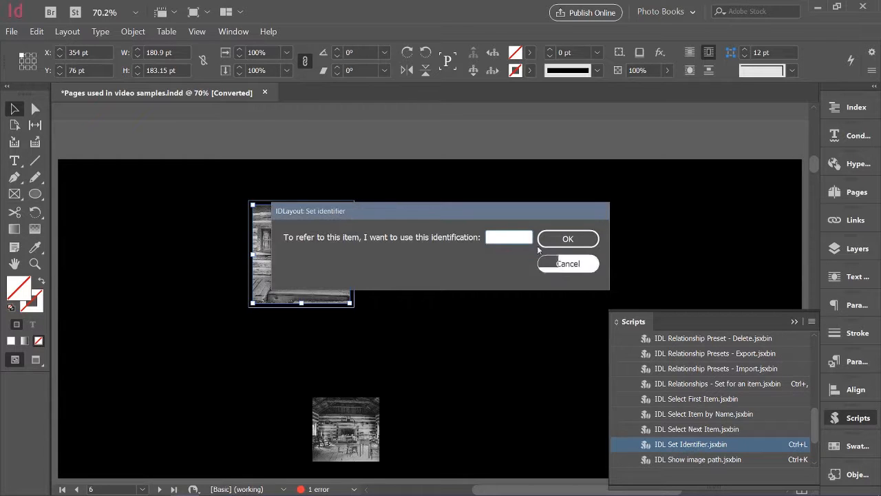
drag(446, 211, 546, 213)
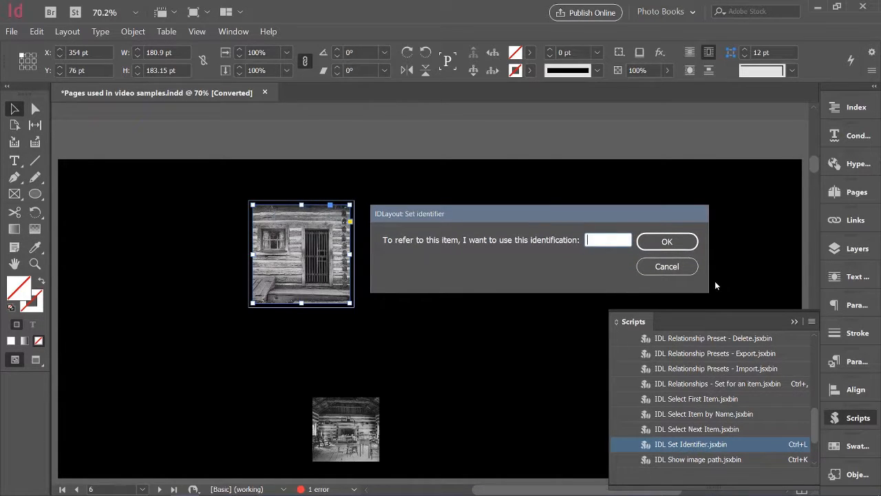
text(c)
text(oorw)
text(ay)
key(Return)
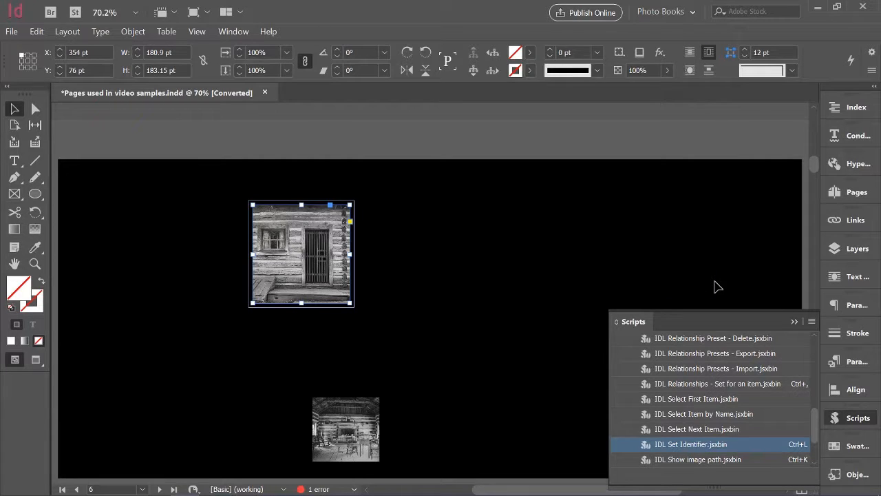
- Assign the identifier "inside" to the cabin interior image with the IDL Set Identifier script
click(335, 433)
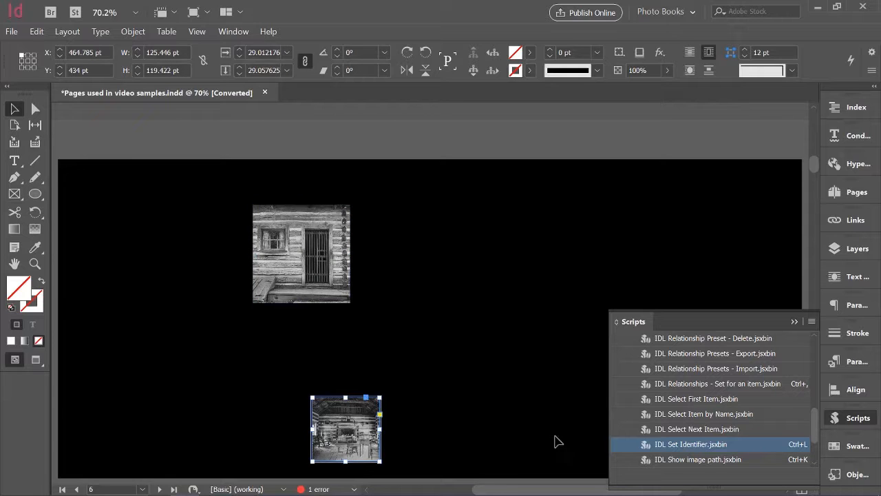
double_click(692, 445)
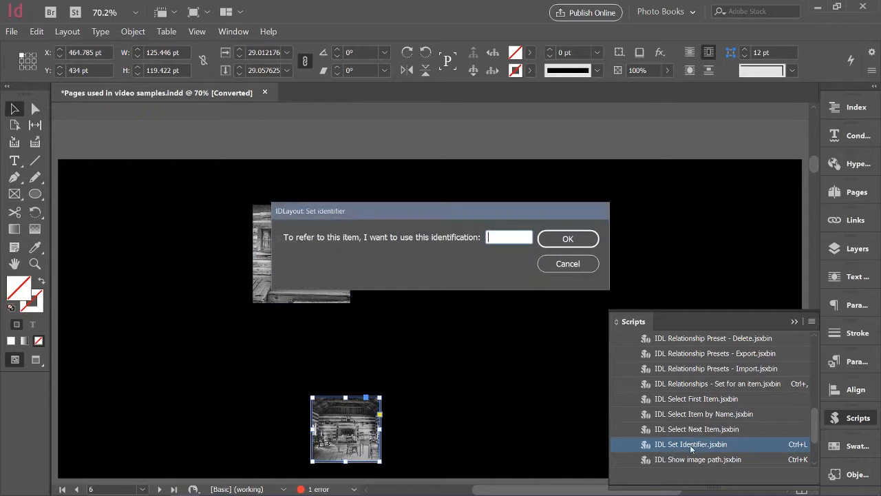
text(inside)
key(Return)
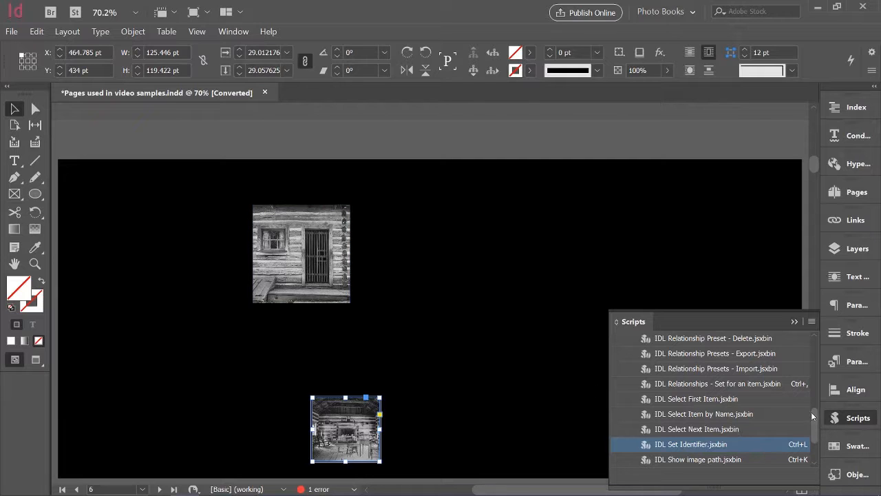
drag(813, 416, 815, 388)
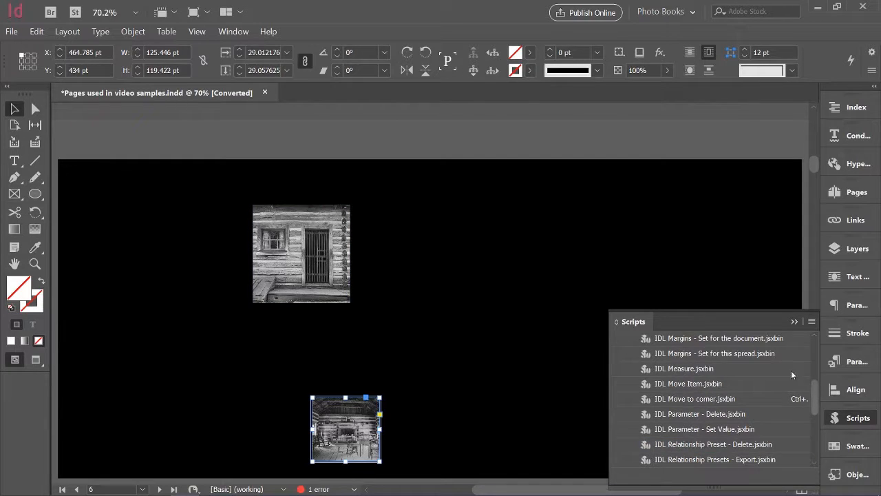
double_click(702, 403)
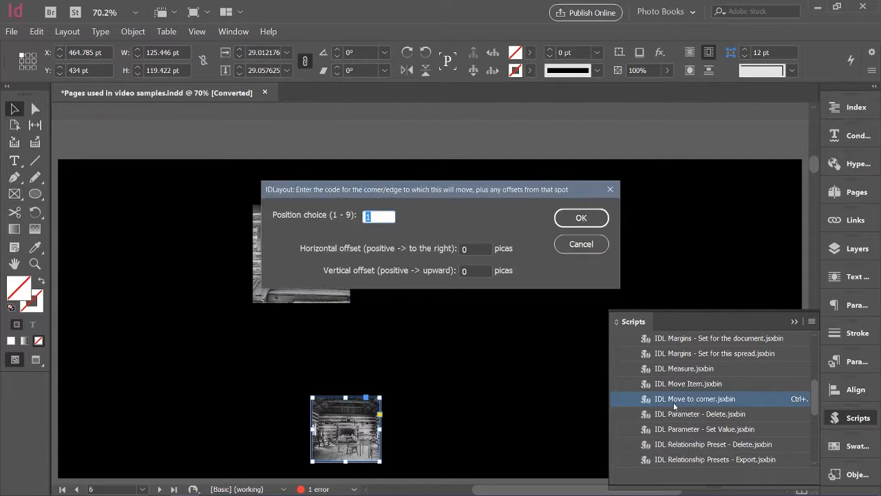
drag(476, 192, 580, 197)
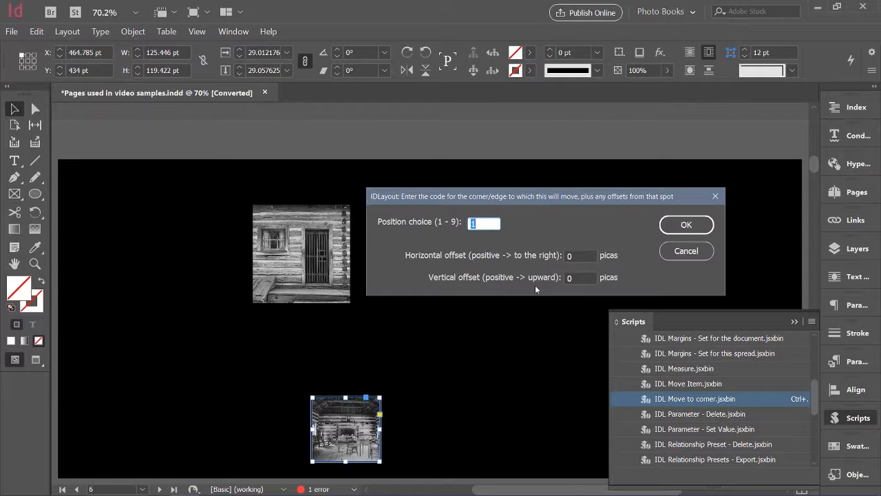
text(9+)
key(Return)
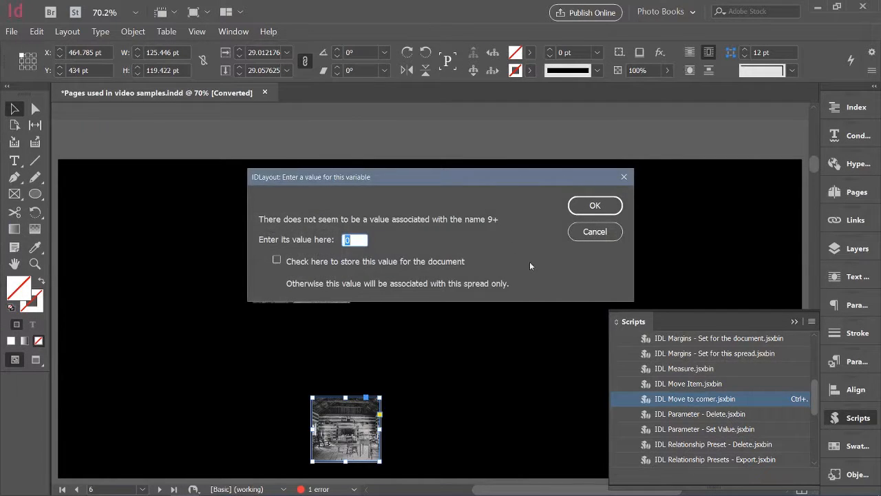
drag(465, 176, 431, 330)
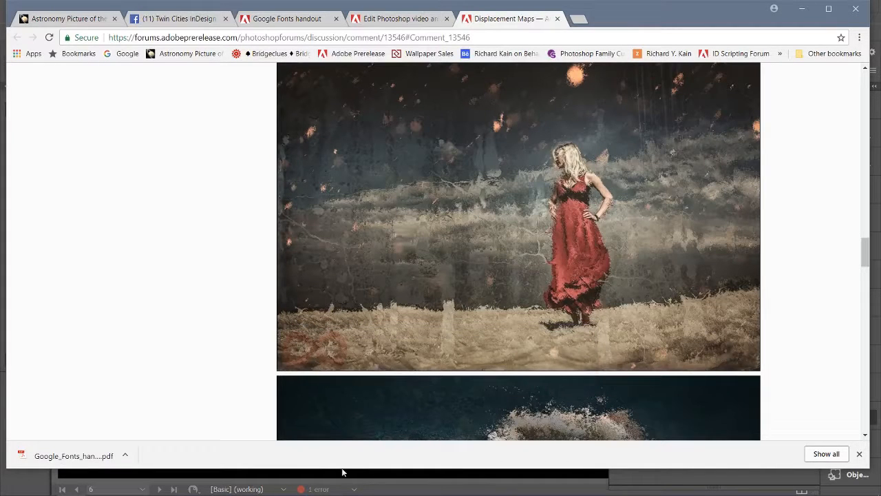
mouse_move(342, 492)
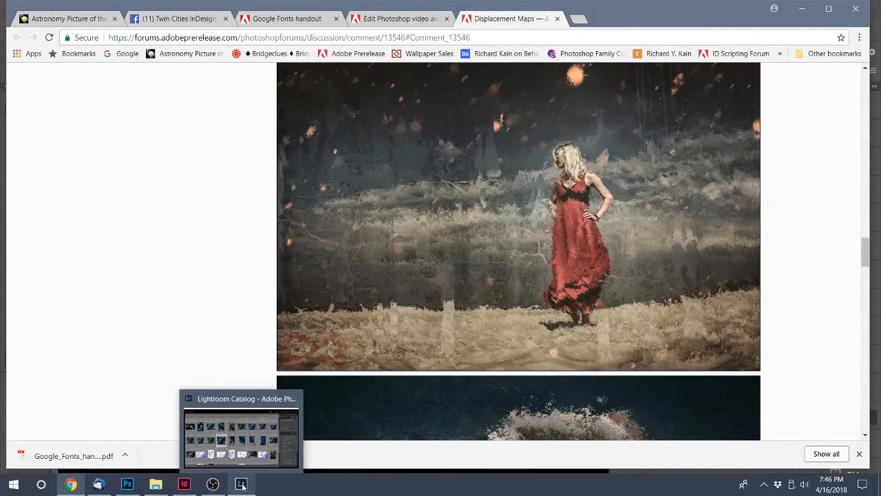
click(185, 485)
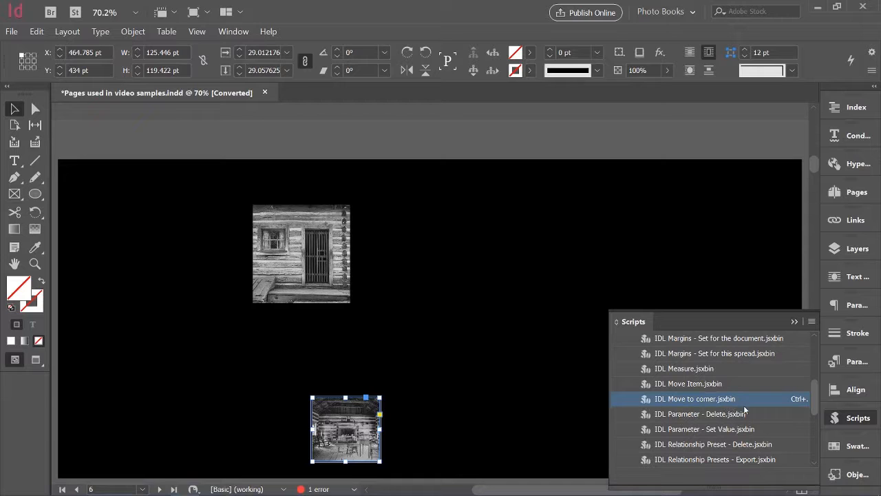
- Move the cabin exterior image to position 9 with the IDL Move to corner script and accept the arrangement
click(302, 254)
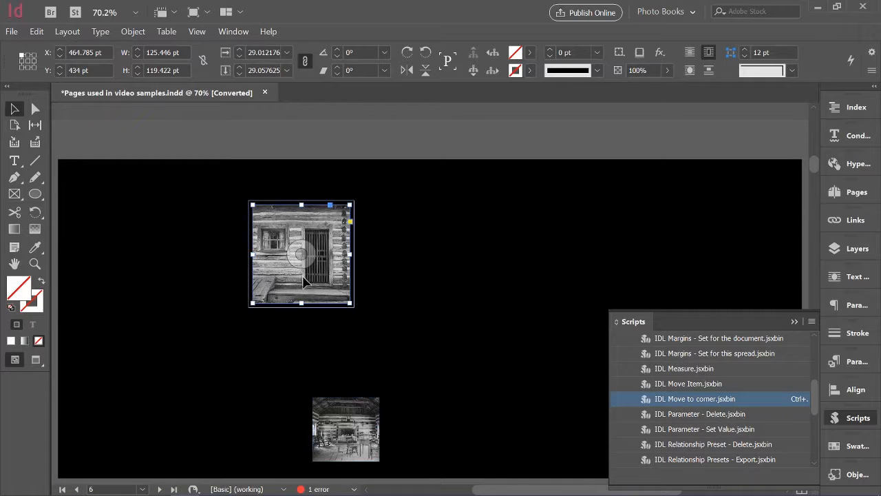
double_click(682, 399)
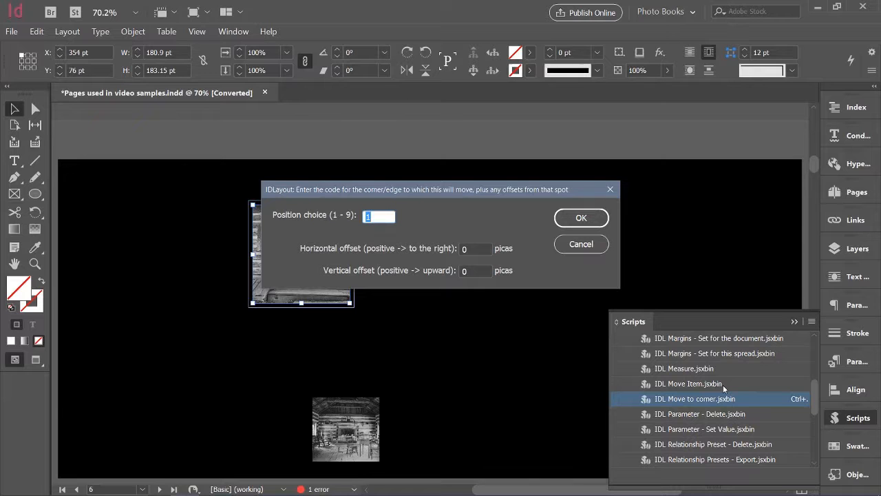
text(9)
key(Return)
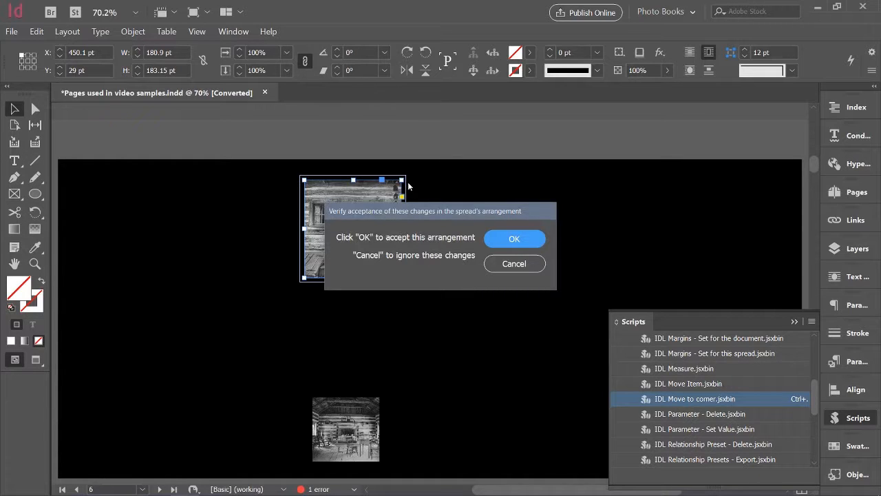
drag(455, 211, 644, 226)
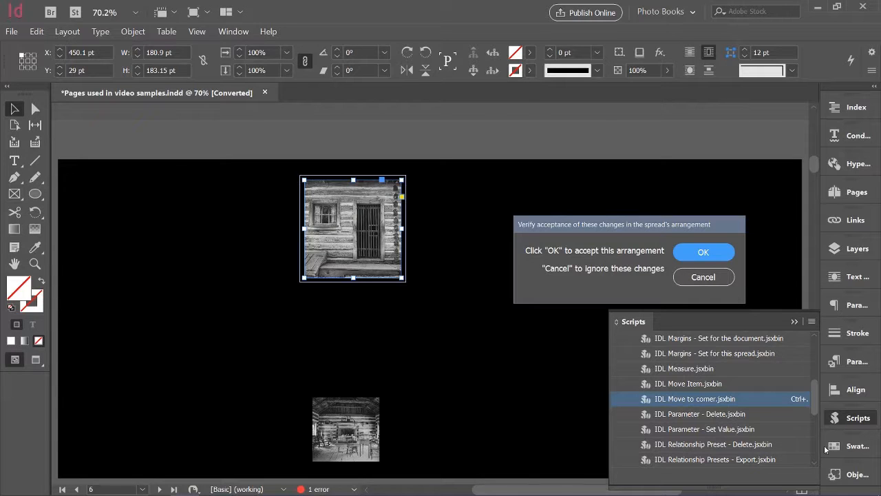
click(686, 253)
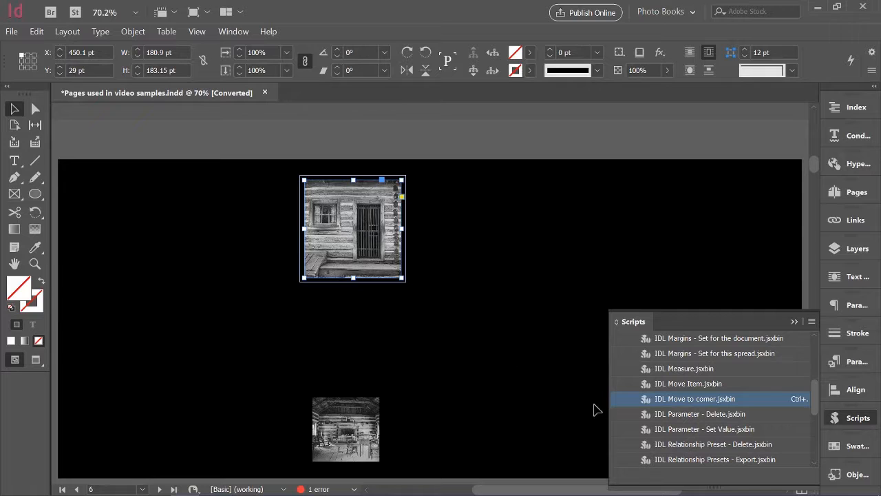
- Run the IDL Relationships script on the cabin interior image and base its new location on the margins of the item
click(351, 421)
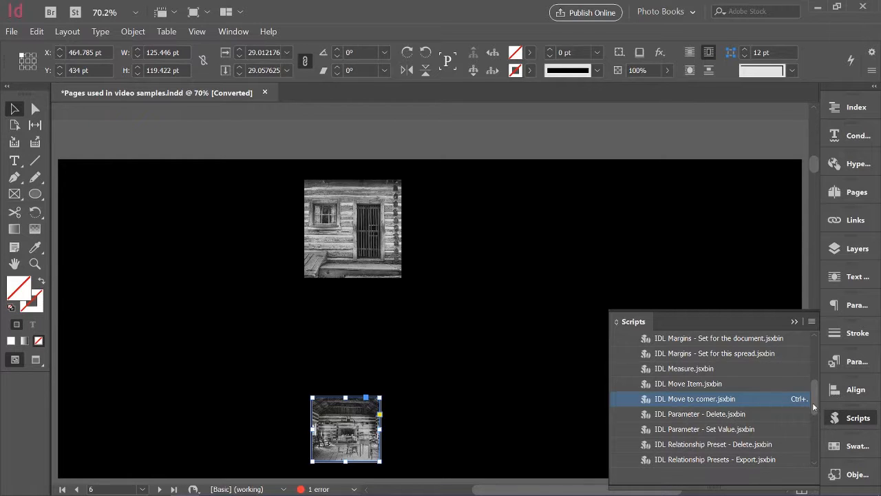
drag(815, 401, 812, 416)
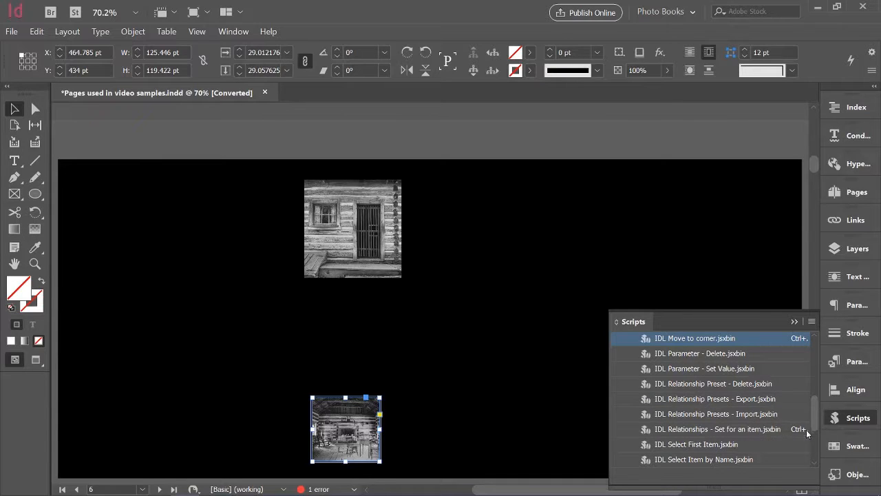
double_click(676, 430)
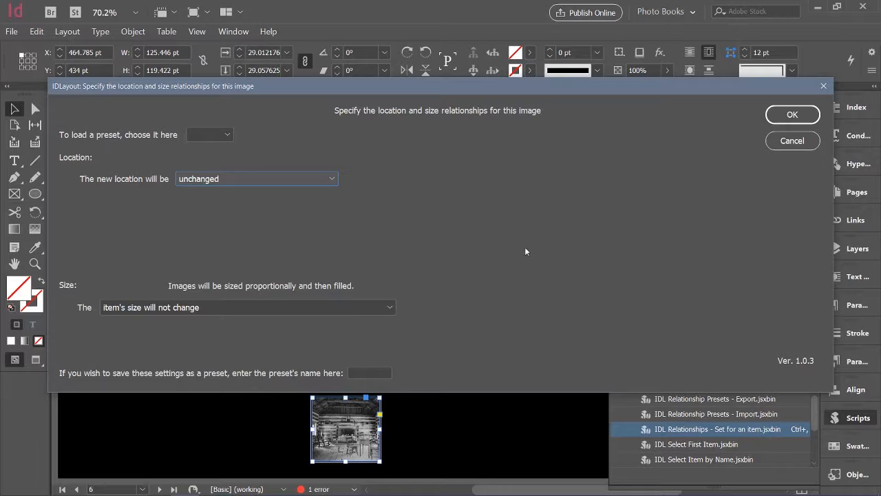
drag(387, 85, 751, 78)
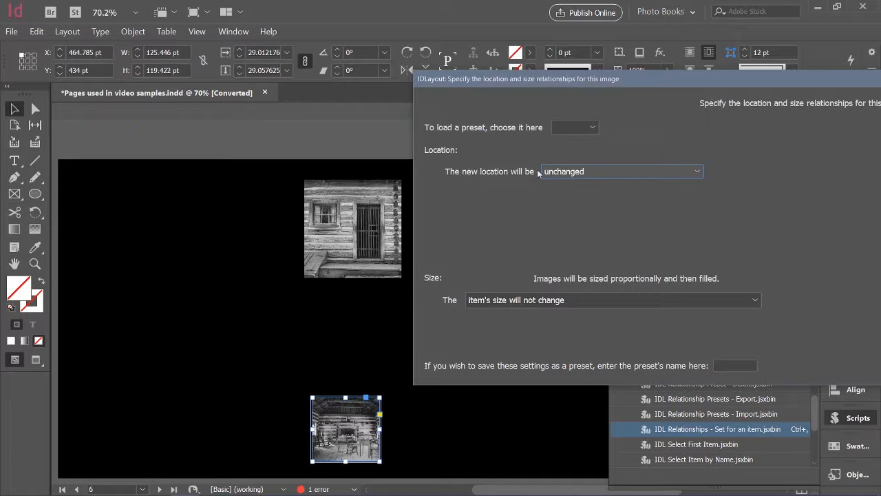
click(697, 171)
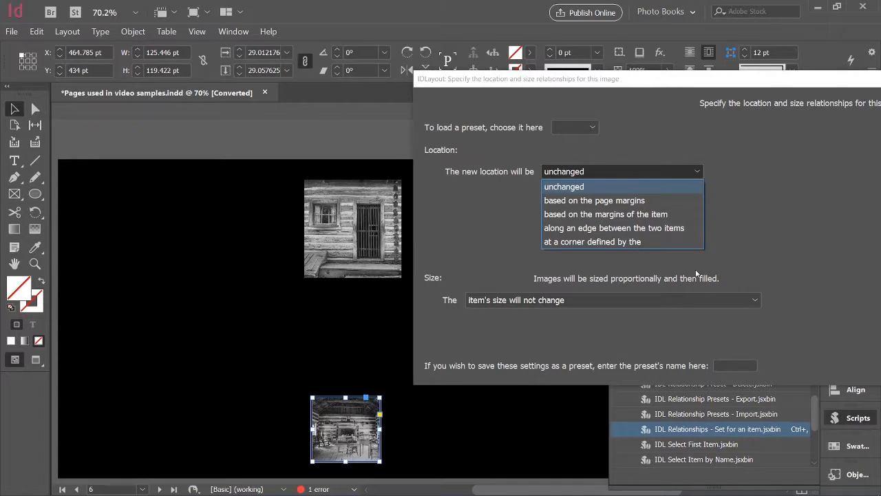
click(609, 215)
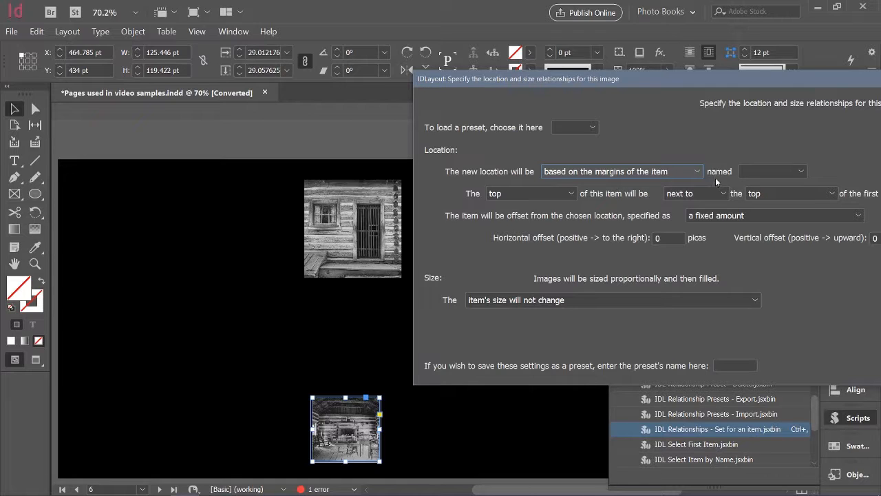
- Choose "doorway" as the named reference item for the interior image's new location
drag(698, 79, 624, 67)
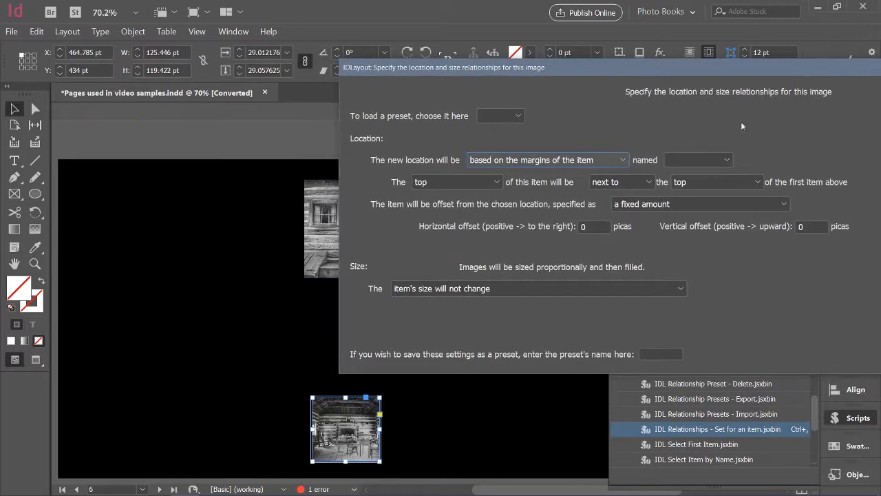
click(725, 159)
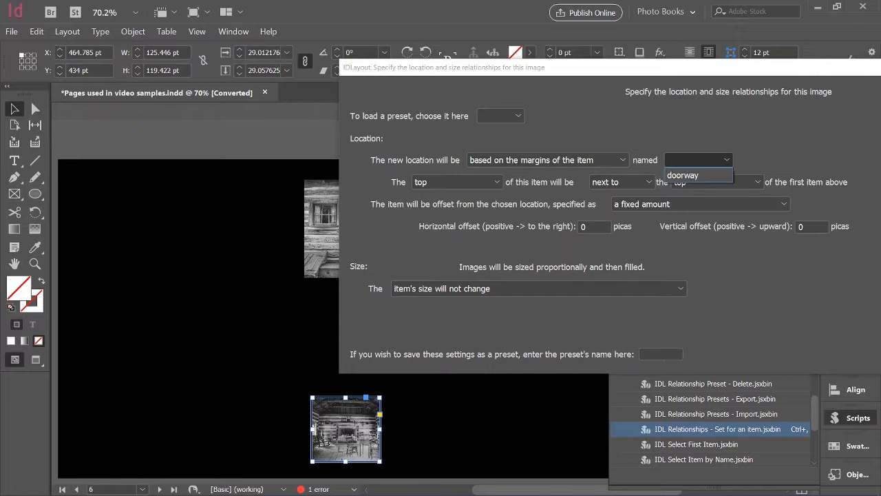
click(734, 184)
click(714, 162)
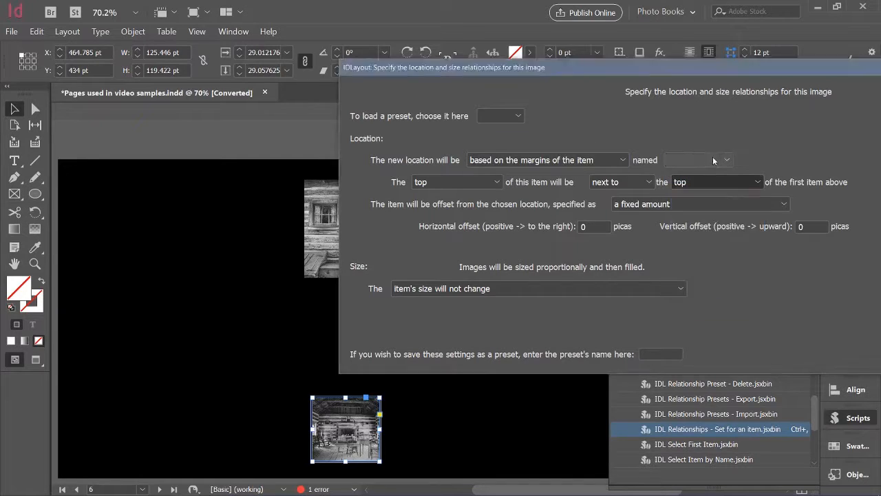
click(714, 160)
click(716, 173)
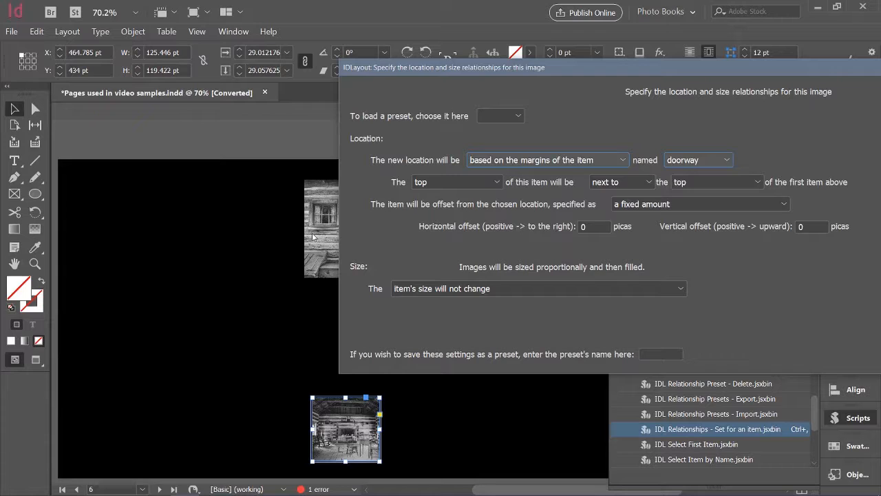
- Place the interior image's upper right corner next to the doorway item's upper left corner and accept the arrangement
click(499, 184)
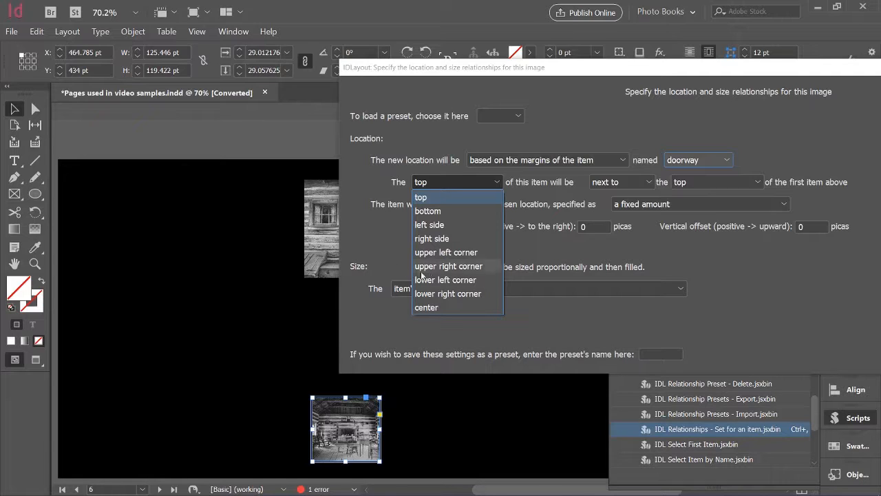
click(468, 267)
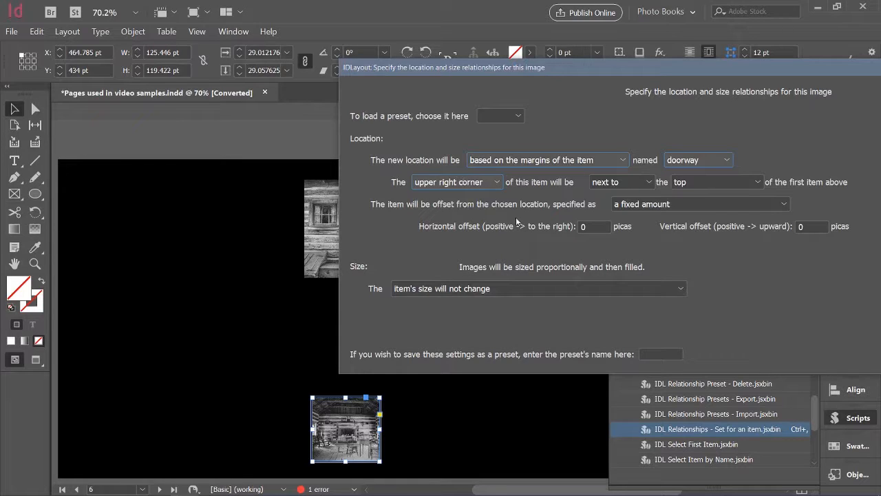
click(759, 183)
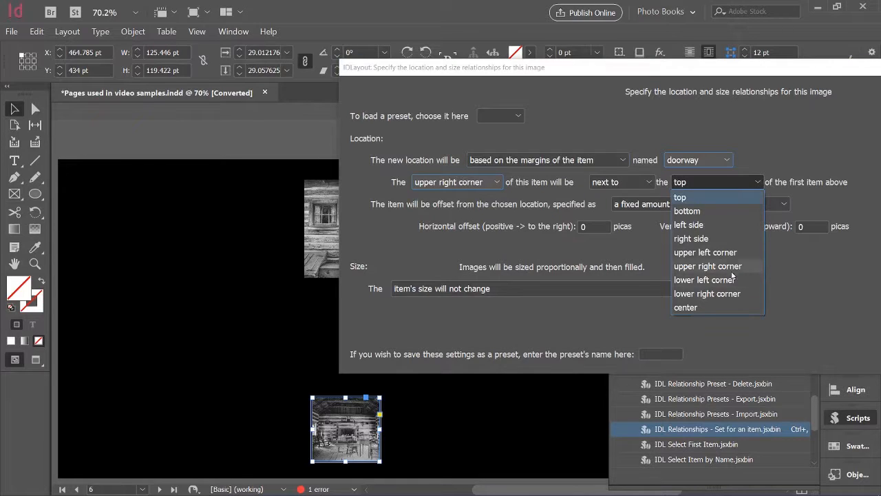
click(724, 253)
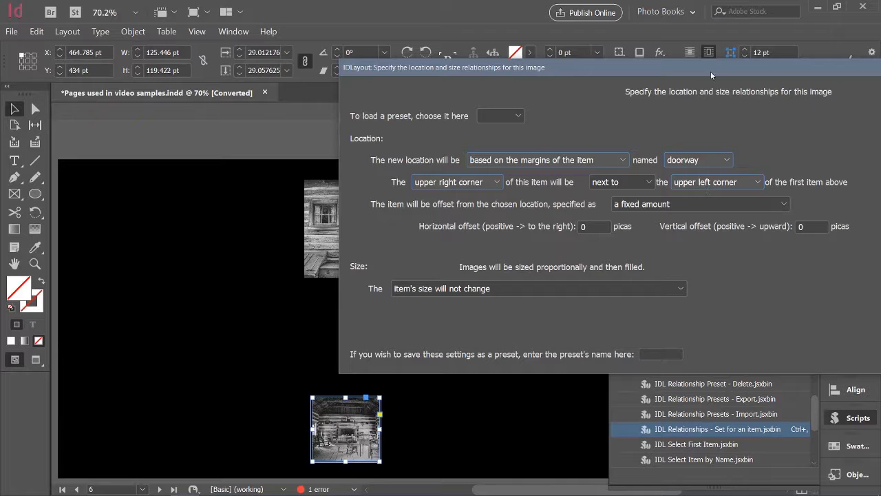
drag(710, 71, 464, 71)
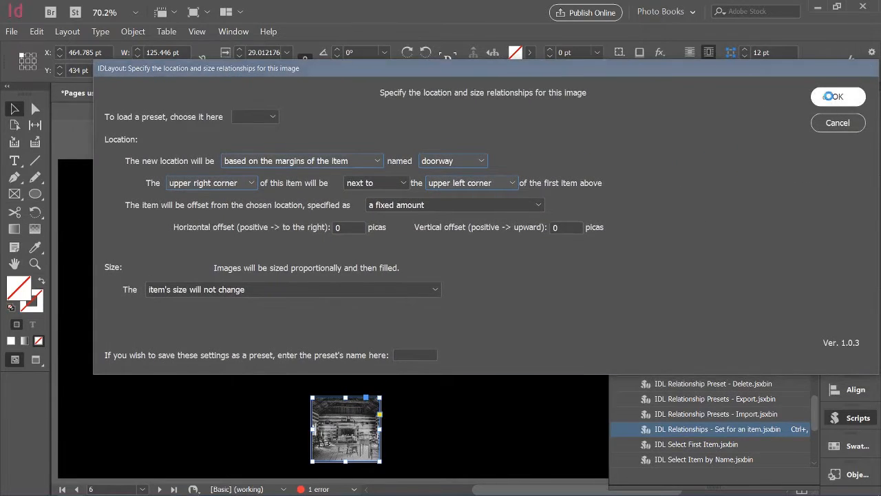
click(831, 97)
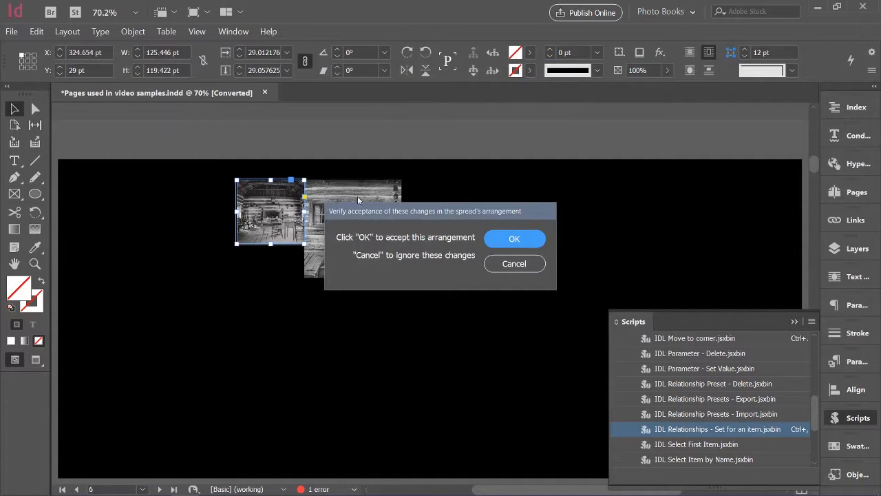
click(513, 236)
click(358, 376)
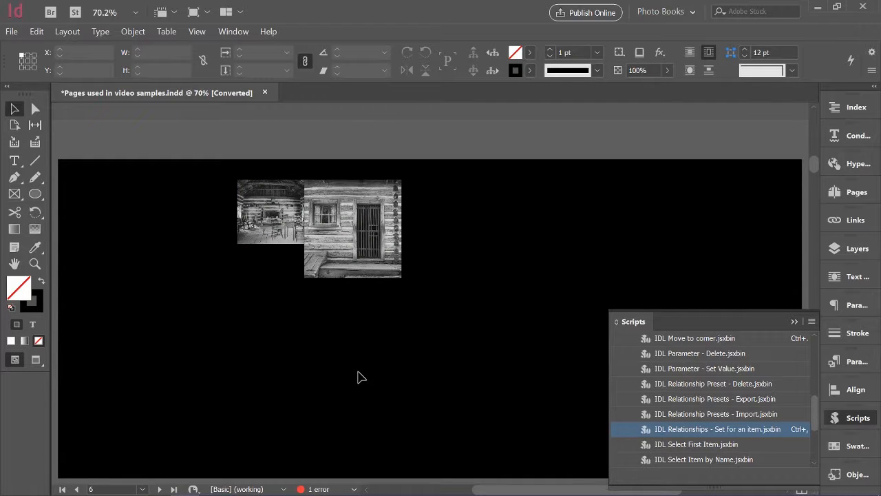
- Rerun the IDL Relationships script on the interior image with a horizontal offset of -15 picas and accept the arrangement
click(277, 242)
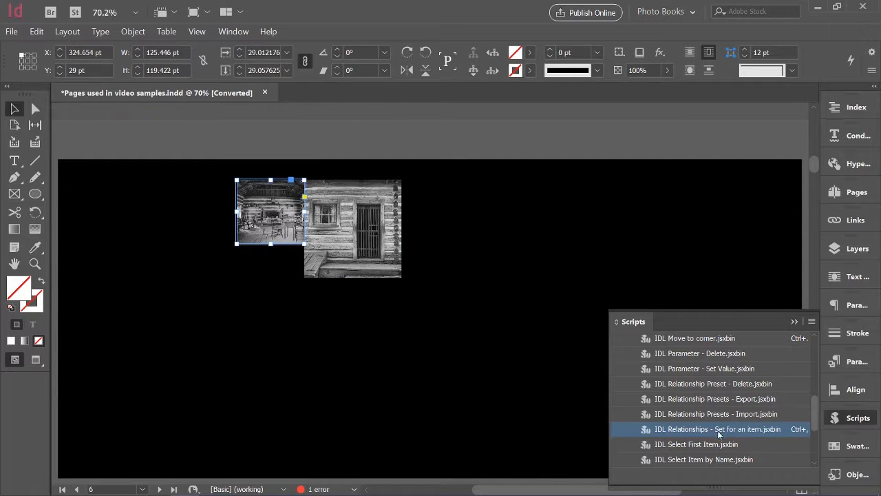
double_click(717, 434)
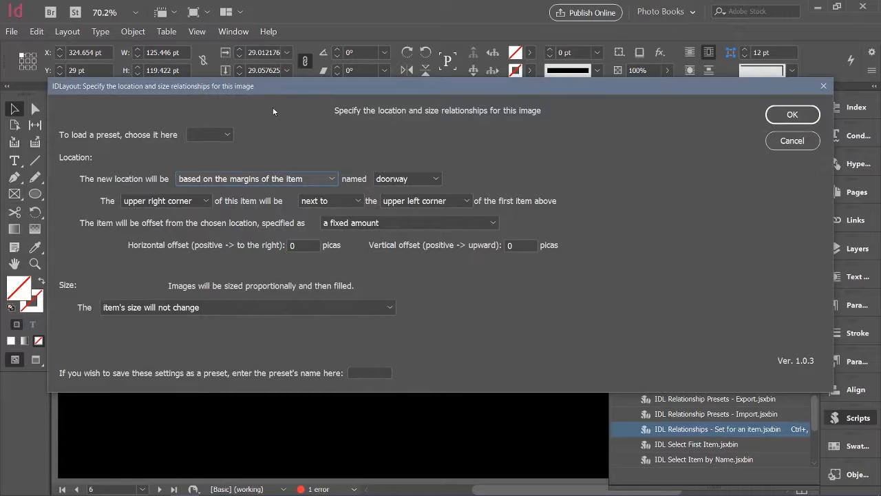
drag(328, 90, 329, 274)
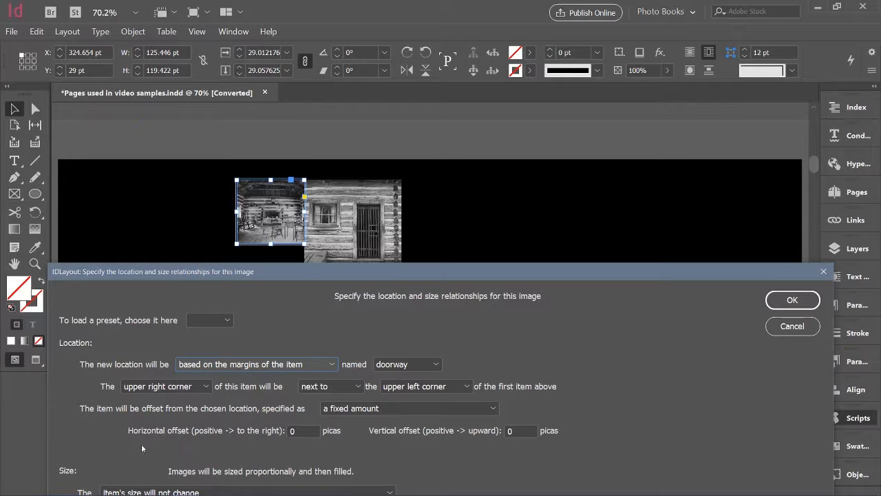
click(301, 430)
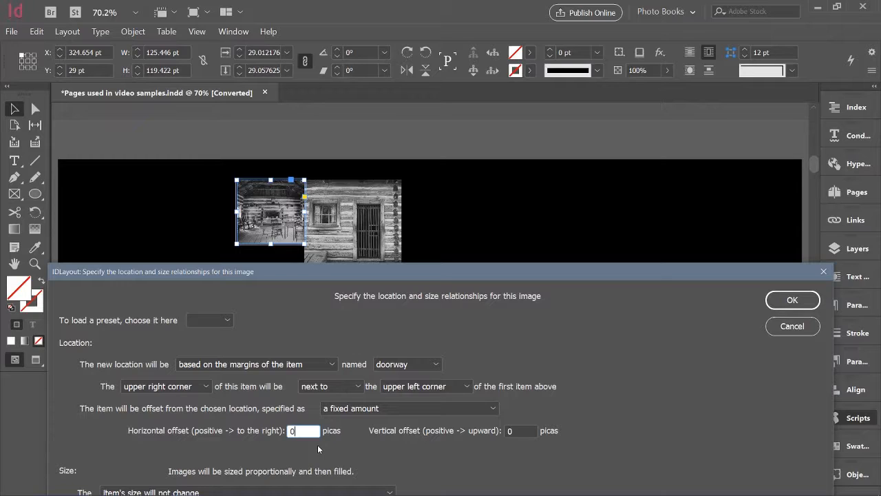
text(-15)
key(Return)
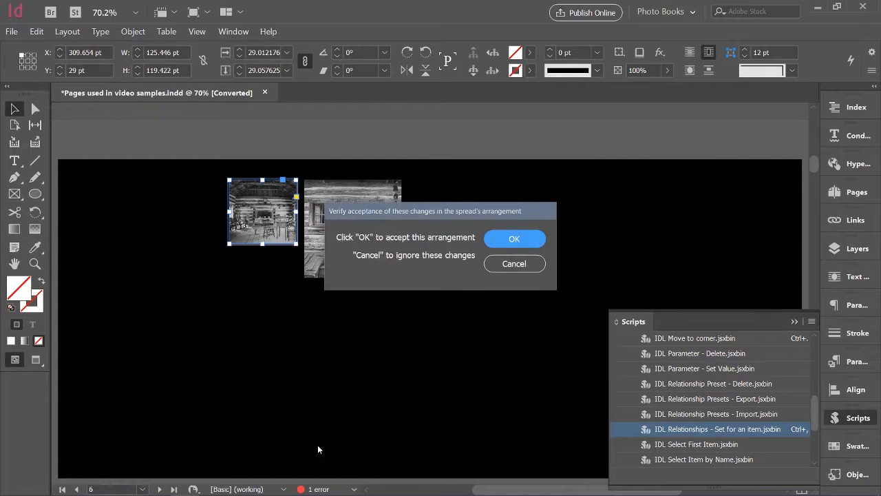
click(512, 241)
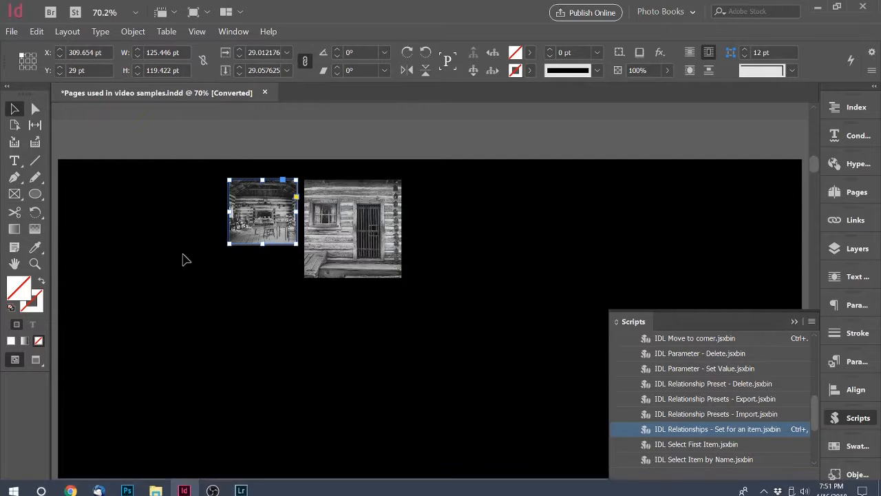
click(451, 386)
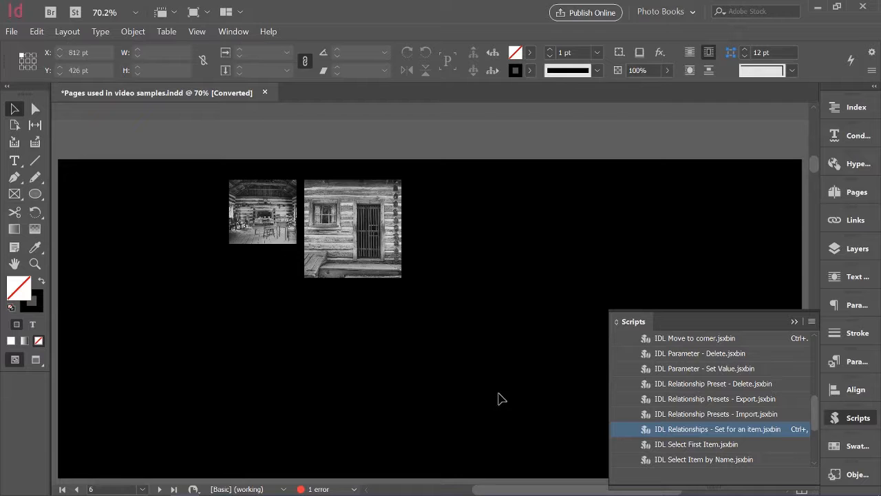
- Rerun the IDL Relationships script on the interior image, basing its height on the first image named above, and accept the arrangement
click(270, 231)
click(268, 228)
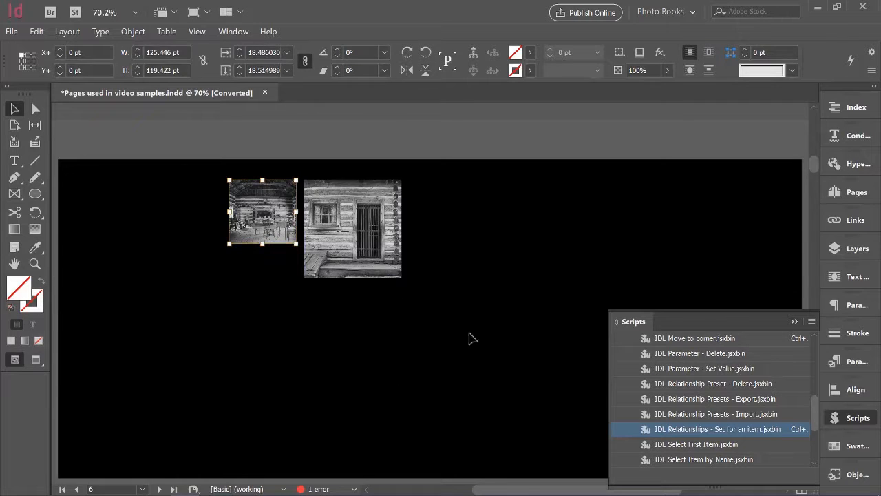
double_click(683, 431)
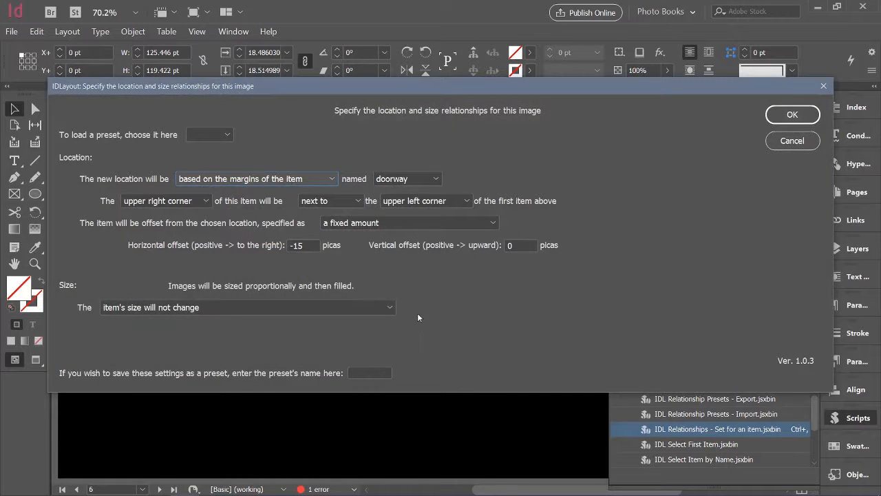
click(382, 307)
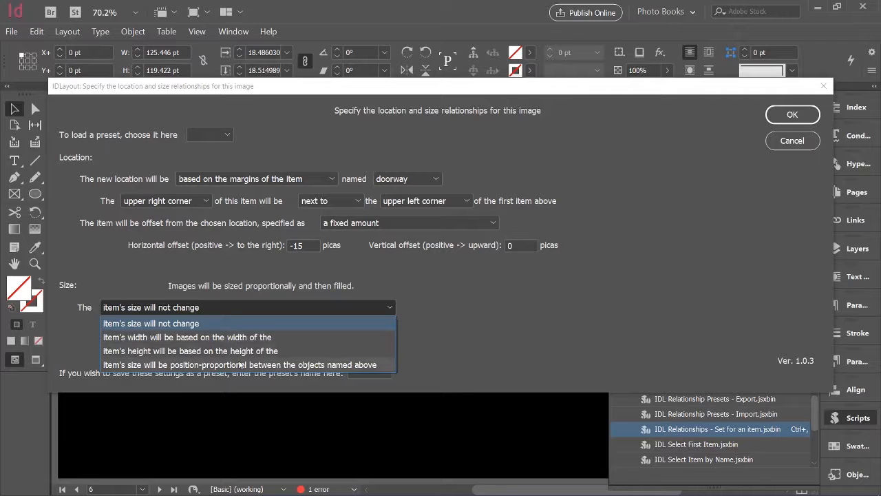
click(288, 349)
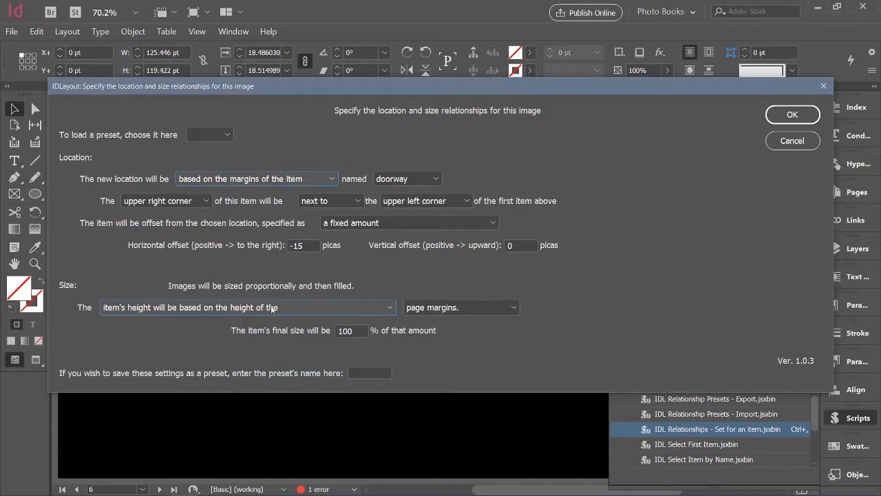
drag(314, 88, 630, 93)
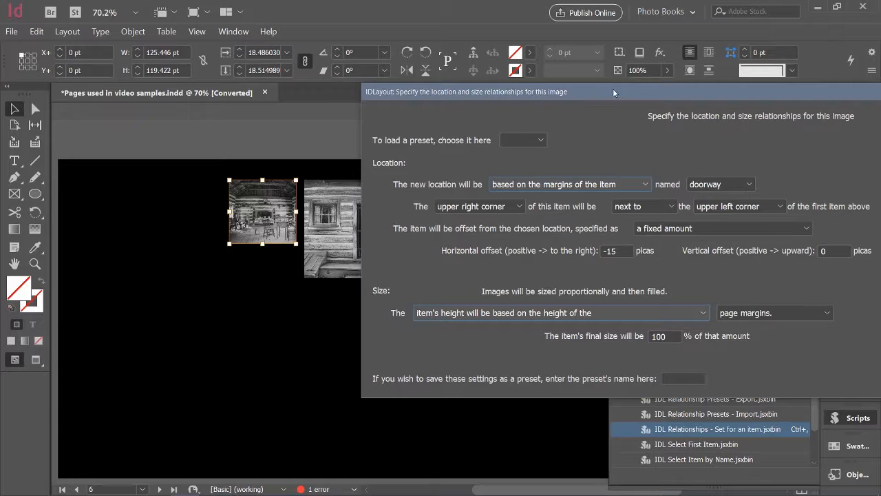
drag(613, 92, 318, 99)
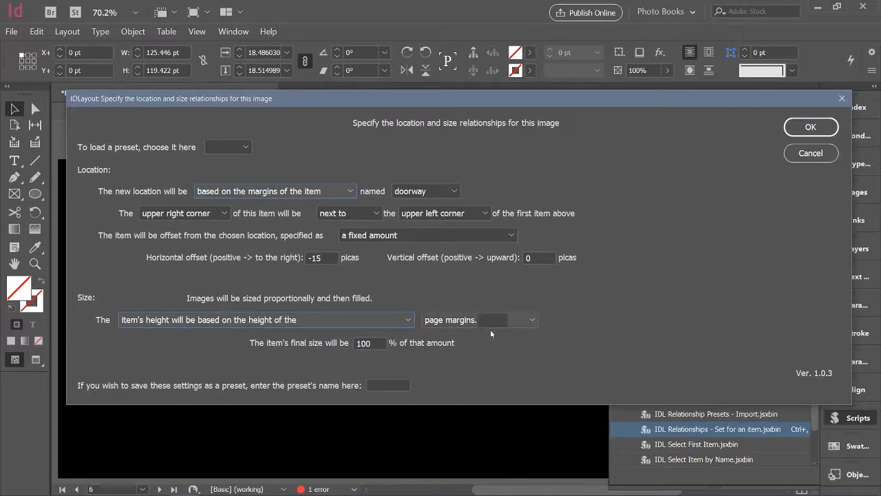
click(530, 316)
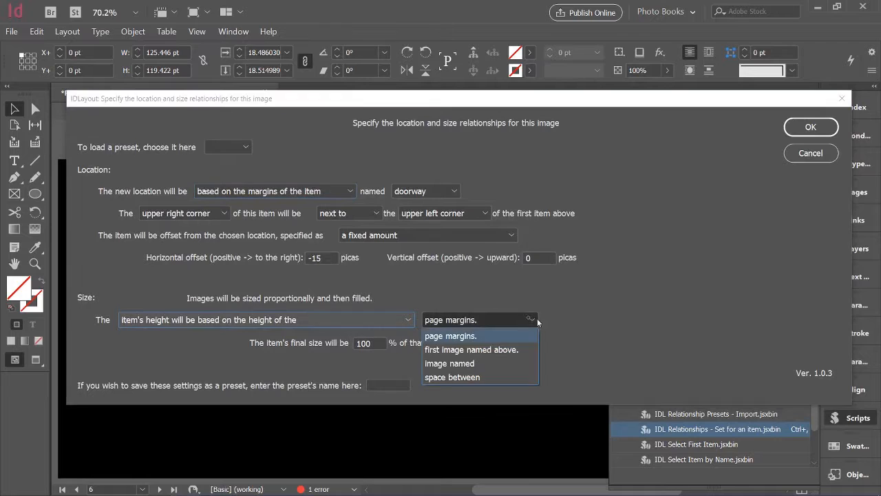
click(506, 350)
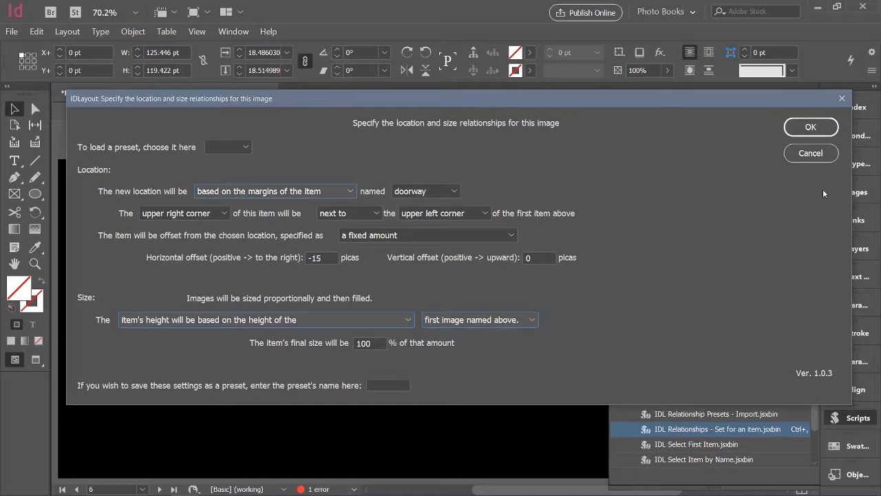
click(810, 128)
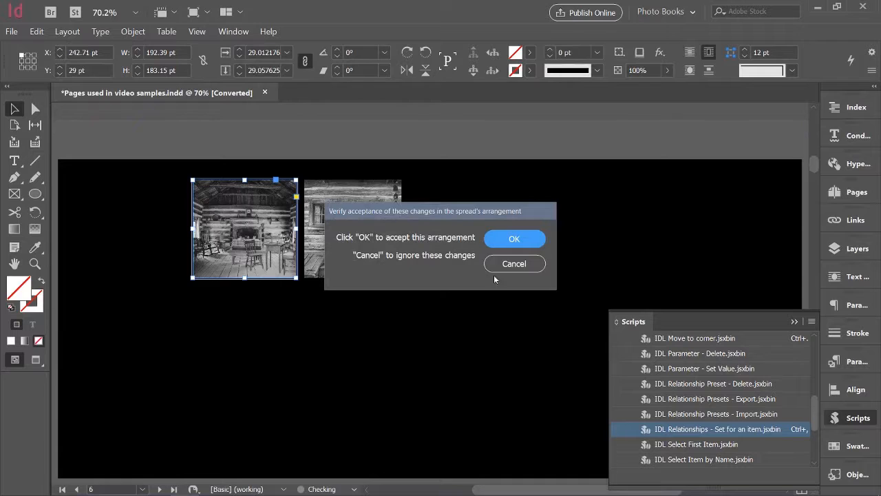
click(528, 238)
click(328, 371)
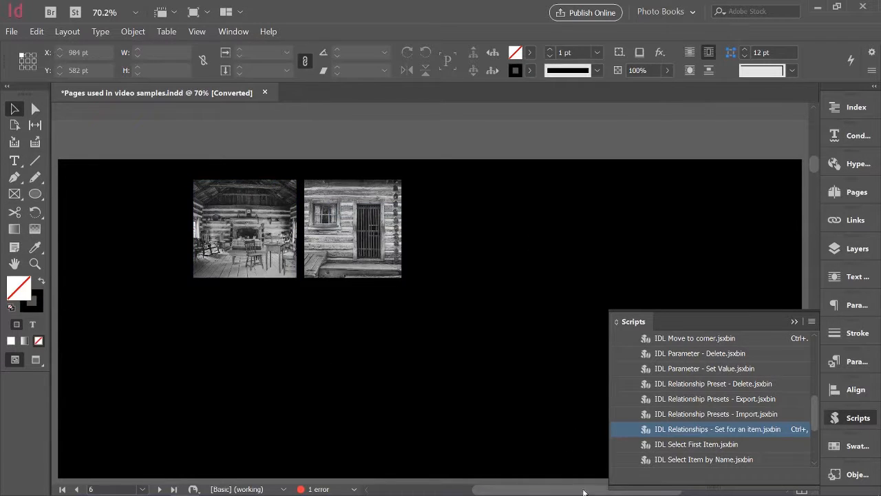
- Save the spread's status as a snapshot named "snap1" with the IDL Snapshot - Save script, using the cabin exterior image as the selection
mouse_move(585, 493)
drag(814, 419, 814, 448)
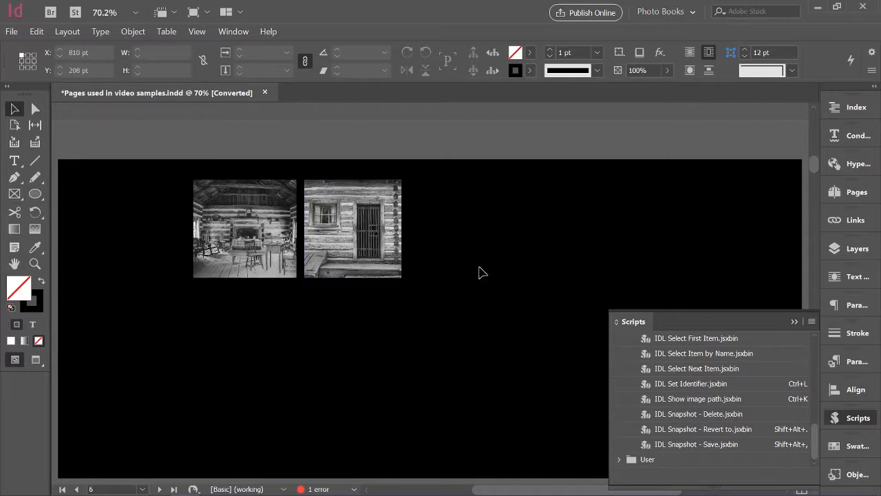
double_click(674, 446)
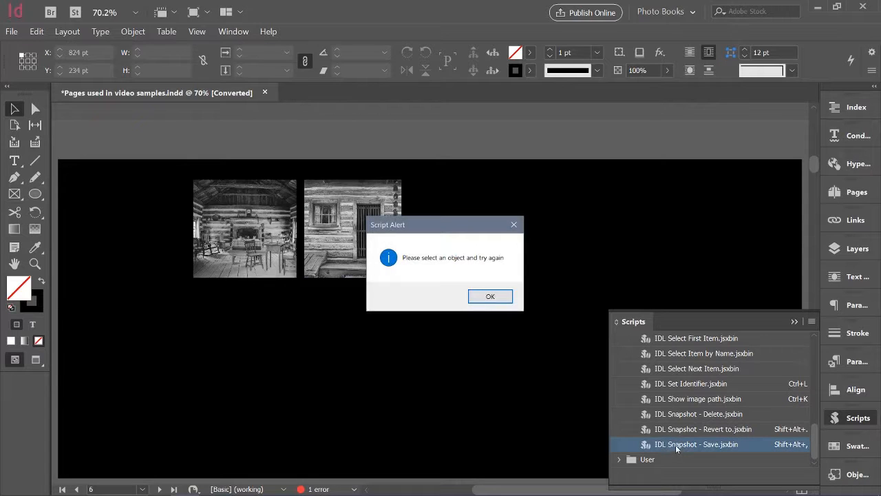
click(490, 297)
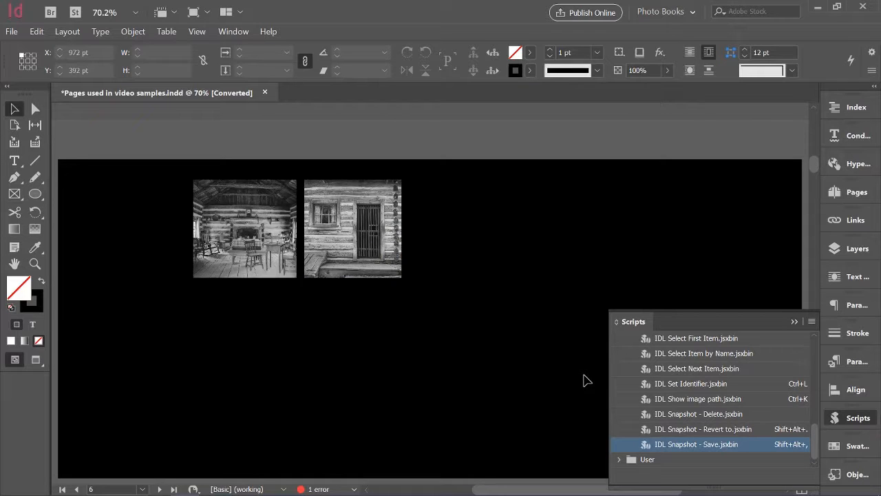
click(351, 256)
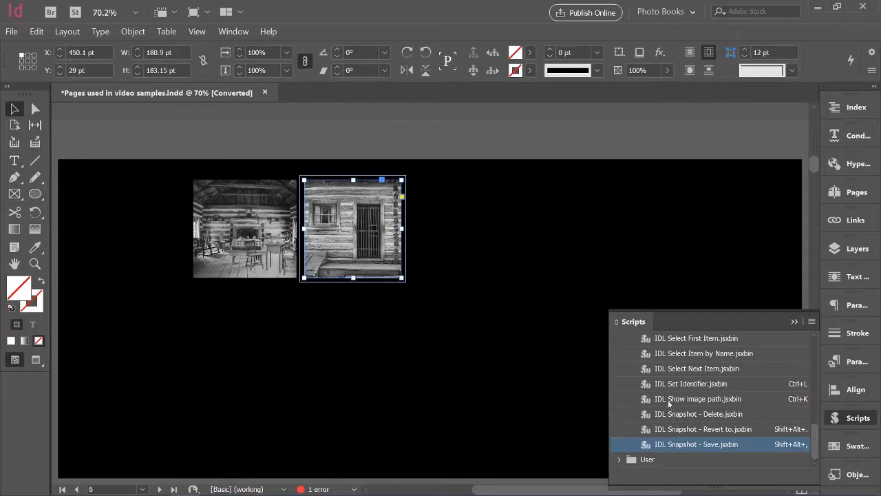
double_click(688, 444)
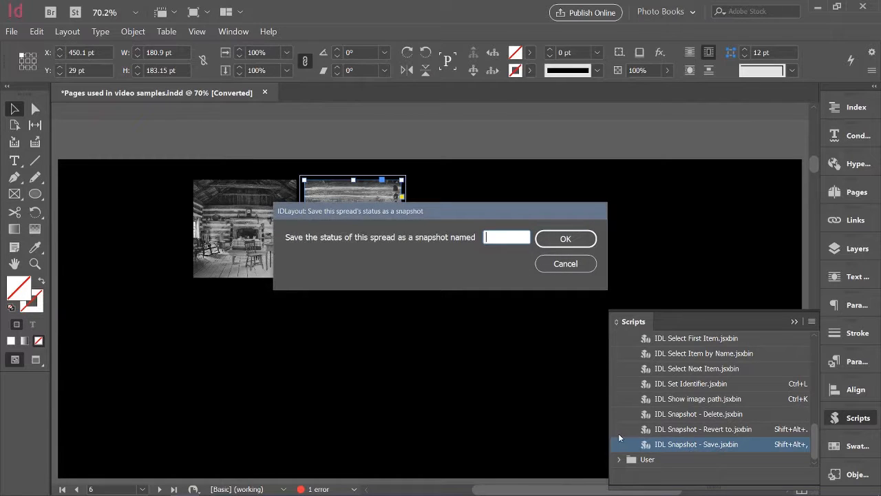
text(snap1)
key(Return)
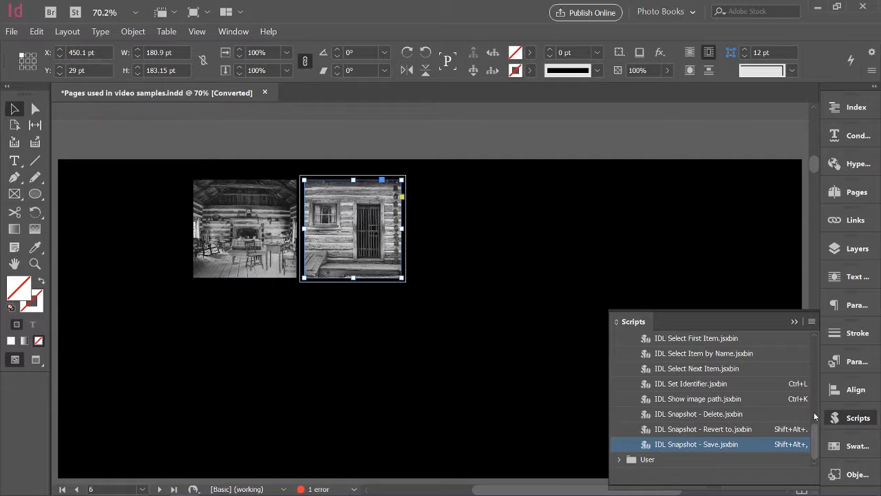
- Run the IDL Relationships script on the cabin exterior image and fit its lower right corner to that corner of the page margins
scroll(814, 413, up, 5)
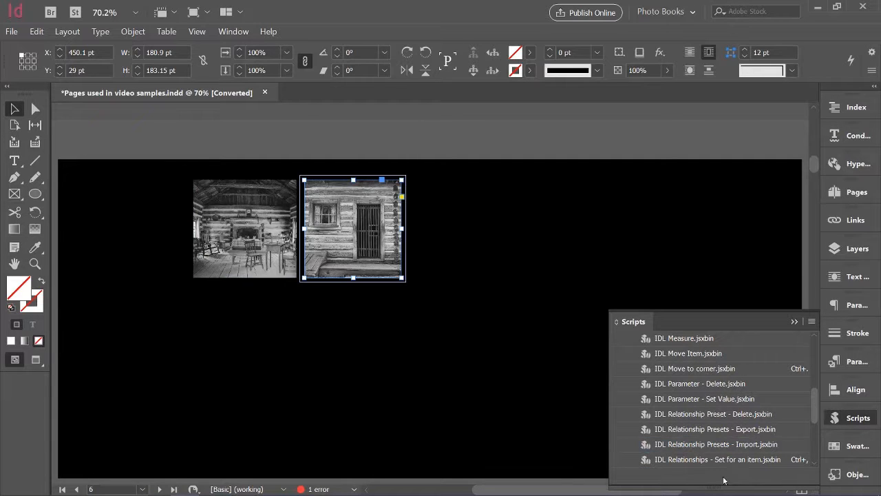
double_click(705, 460)
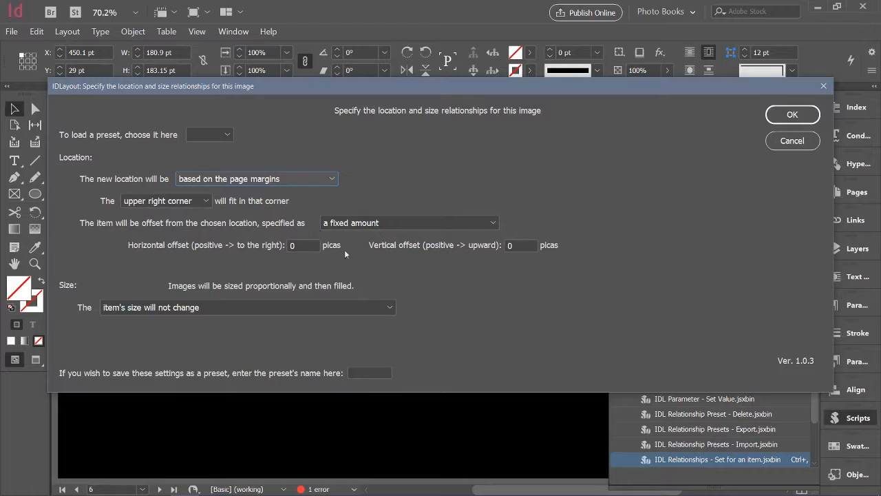
click(206, 201)
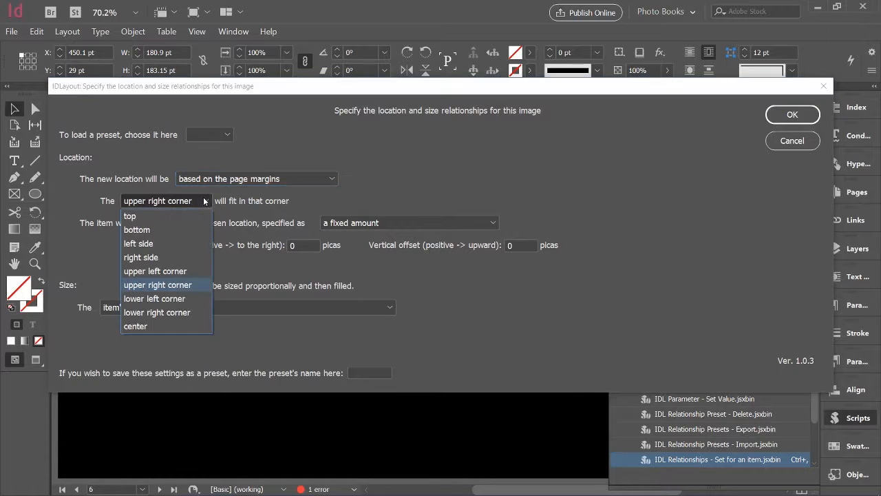
click(186, 313)
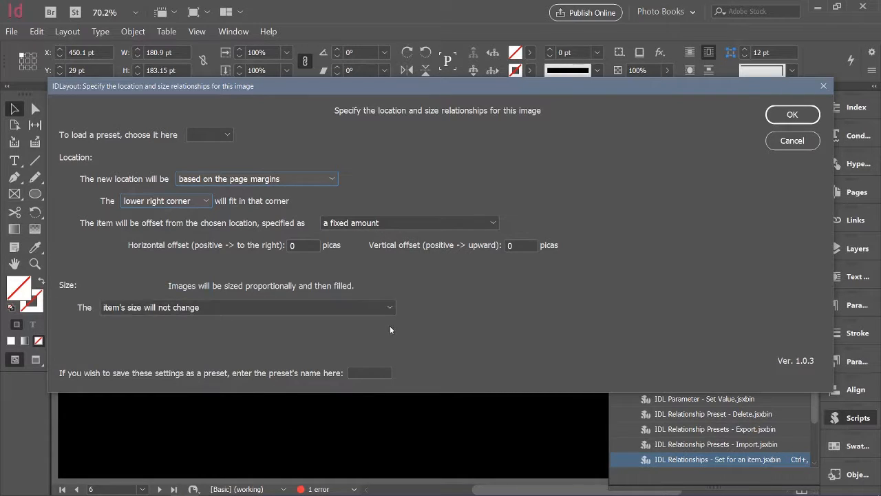
- Base the exterior image's width on the page margins' width at 20% and accept the arrangement
click(388, 306)
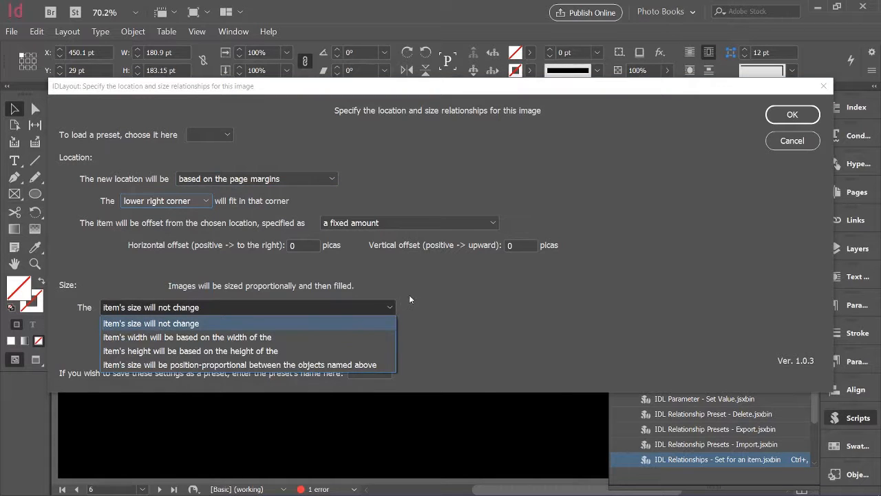
click(287, 337)
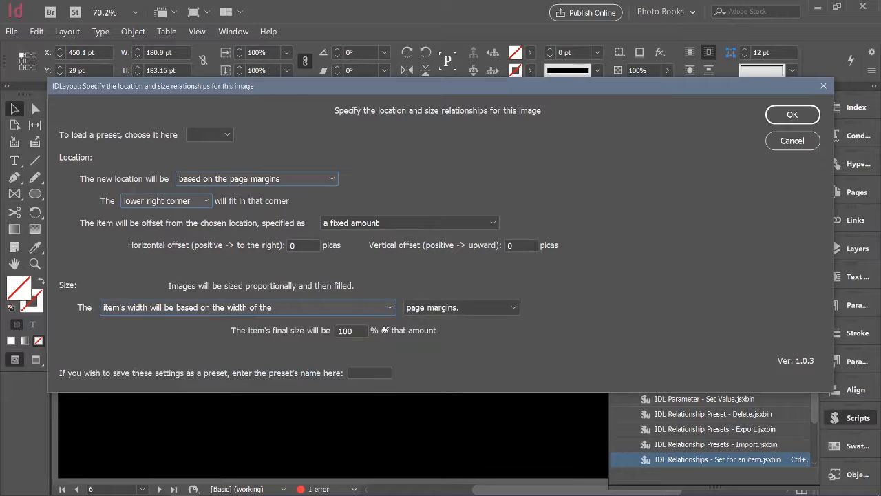
double_click(348, 329)
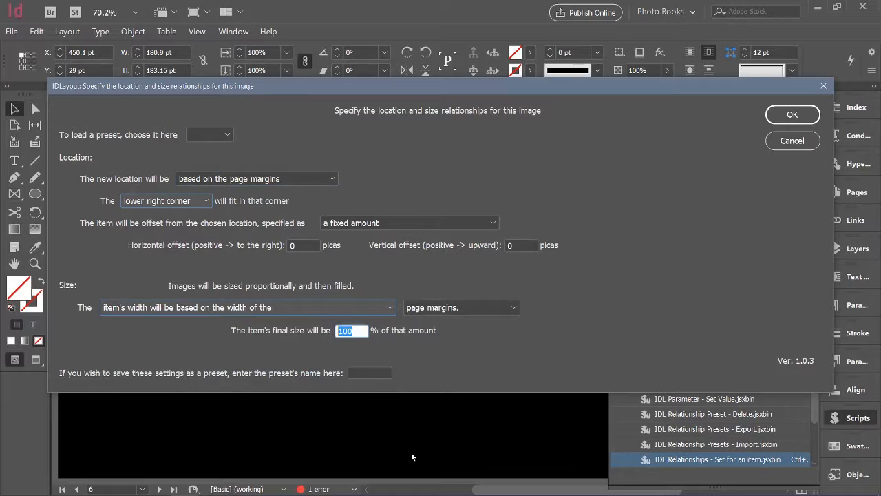
text(20)
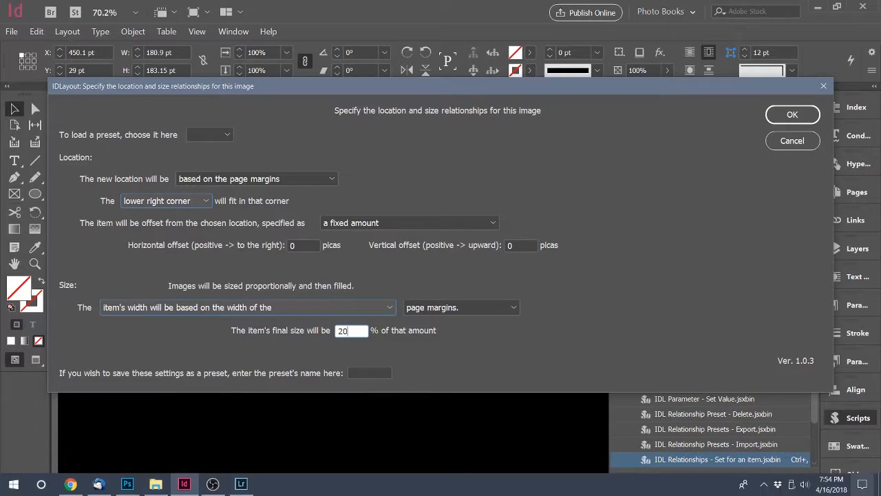
key(Return)
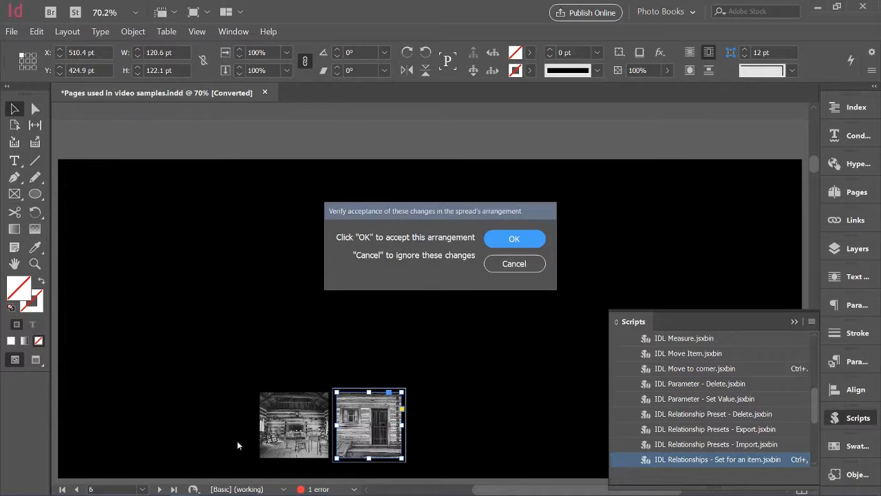
click(541, 241)
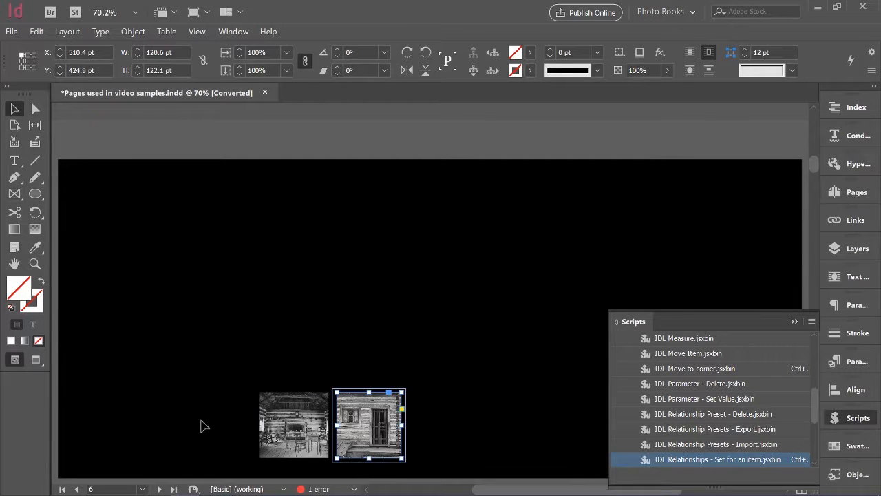
- Save the spread's status as a snapshot named "snap2" with the IDL Snapshot - Save script, using the cabin exterior image as the selection
click(439, 359)
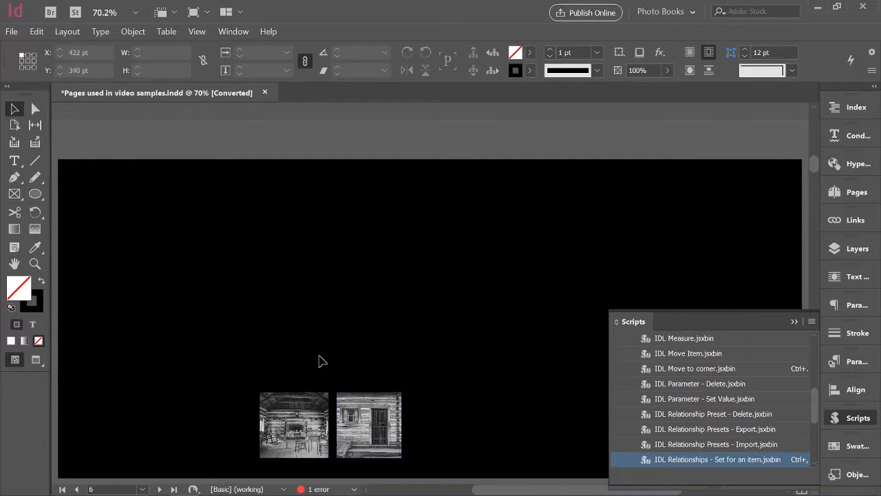
click(361, 420)
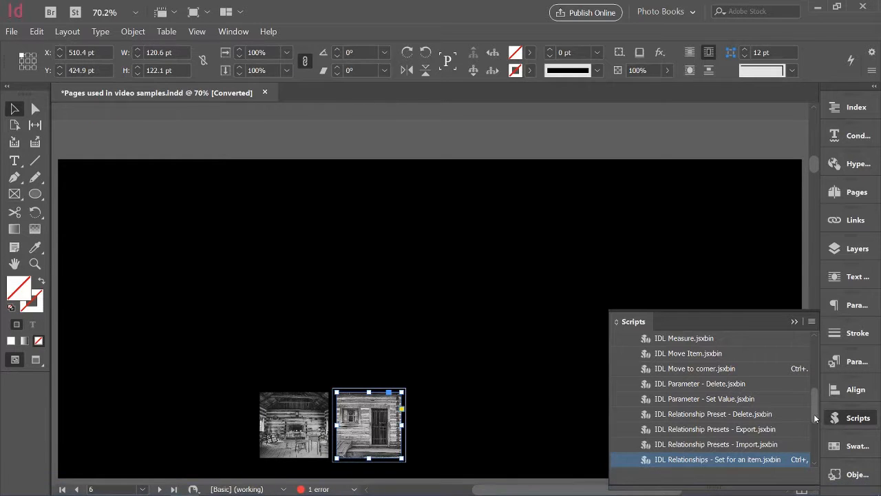
scroll(813, 414, down, 3)
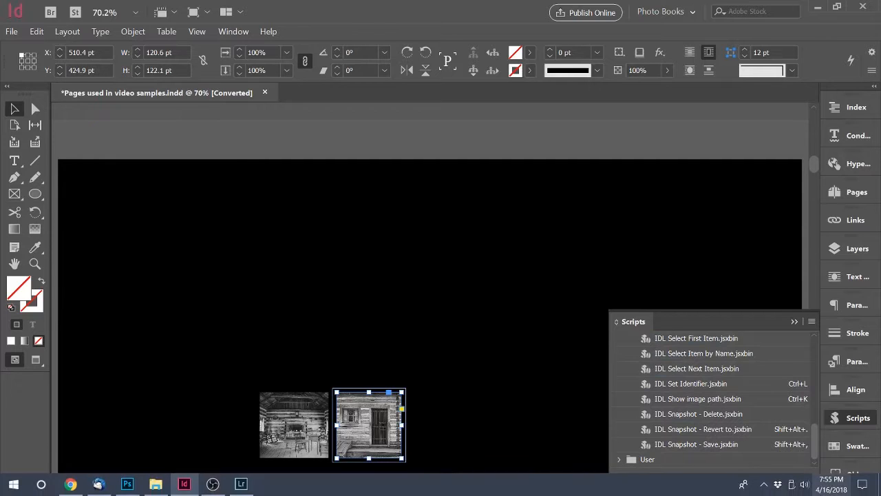
click(678, 444)
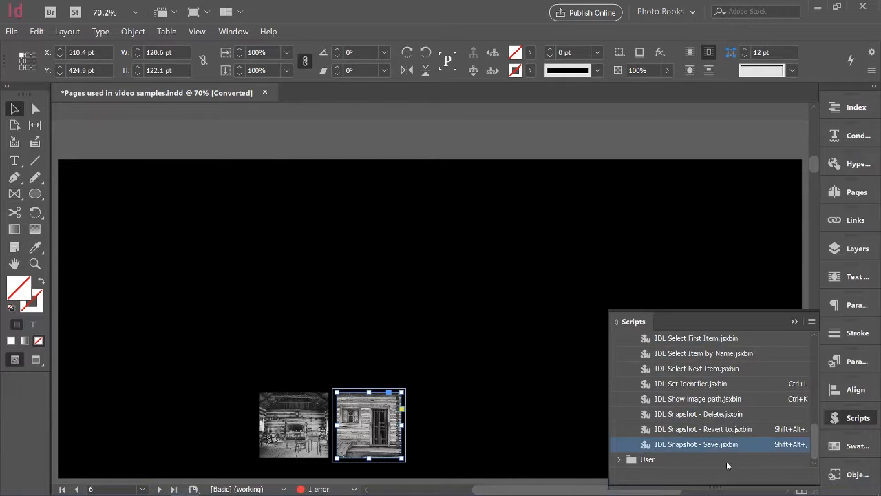
double_click(681, 445)
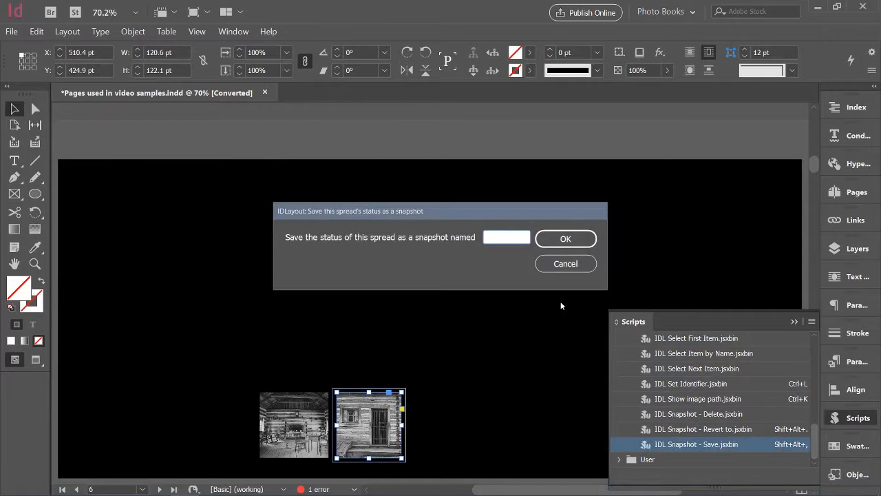
text(snap2)
key(Return)
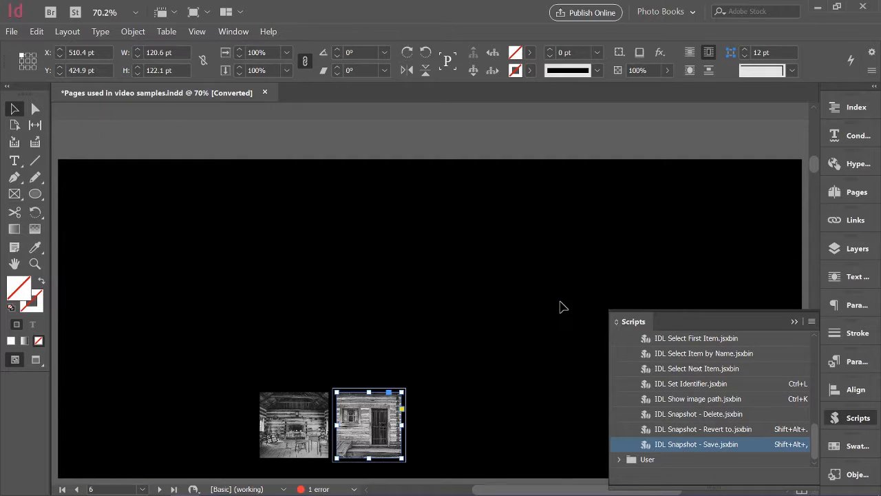
- Restore the spread from the "Start" snapshot with the IDL Snapshot - Revert to script
double_click(716, 429)
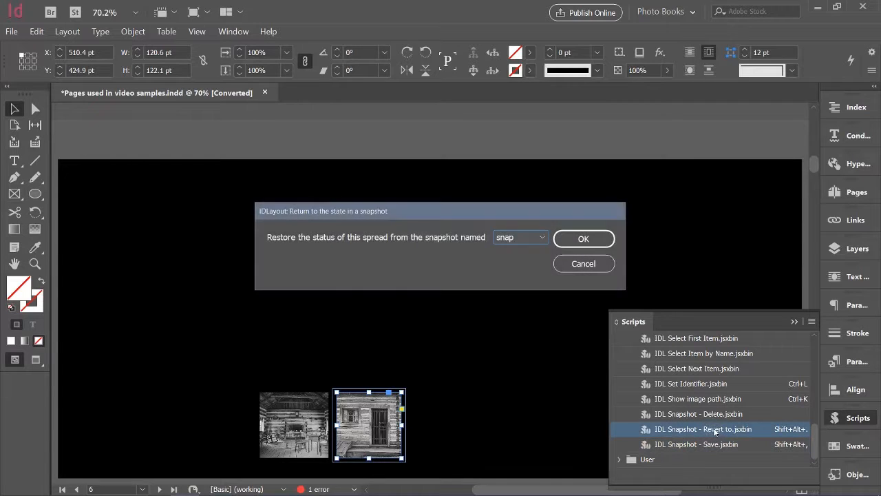
click(544, 238)
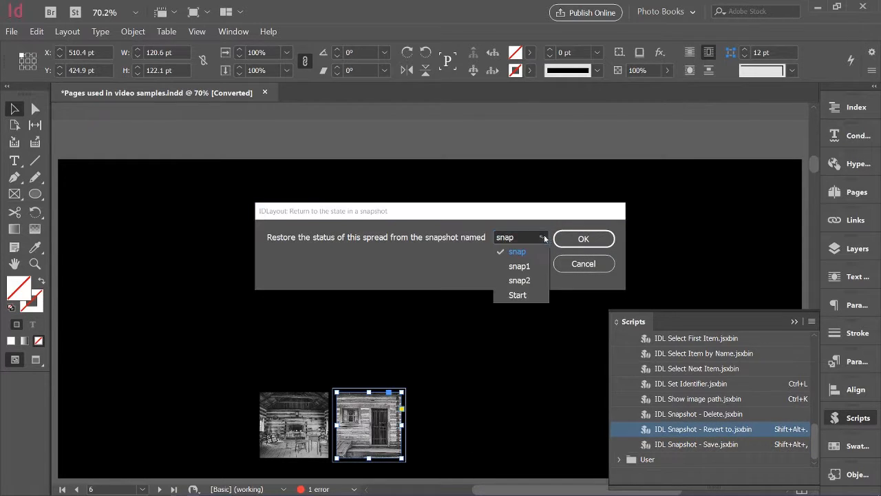
click(528, 296)
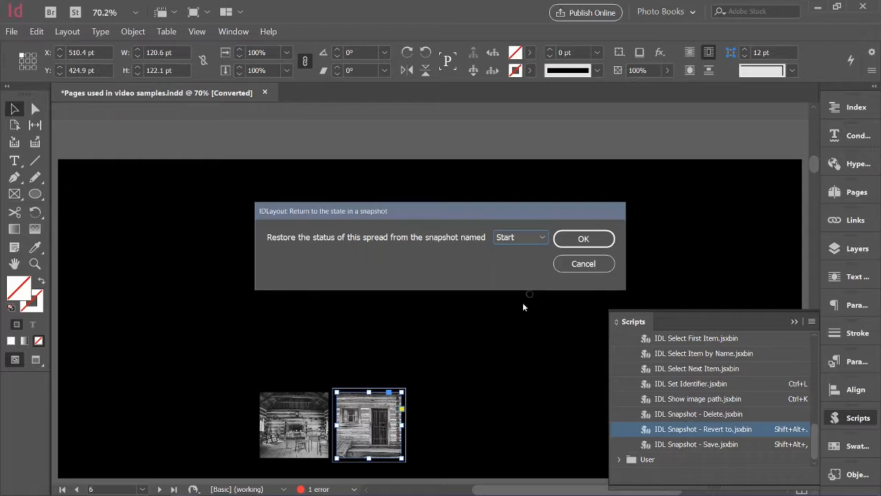
click(593, 239)
- Rerun the IDL Snapshot - Revert to script and restore the spread from the "snap1" snapshot
mouse_move(772, 489)
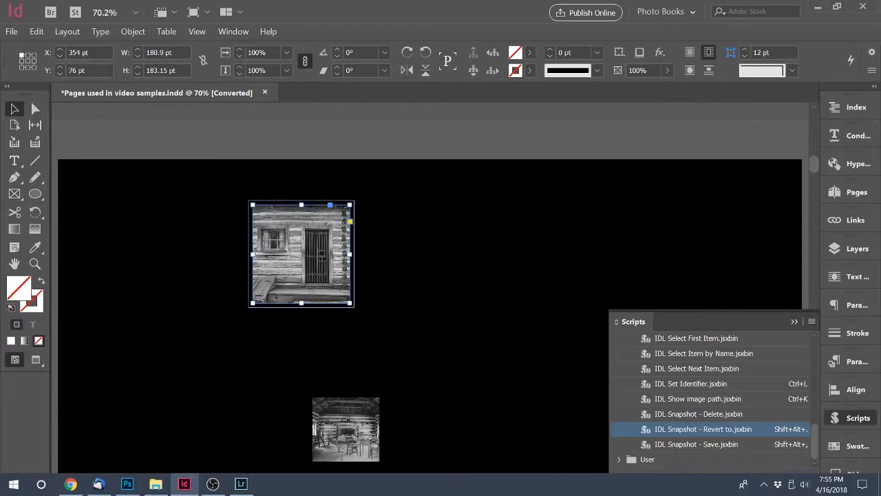
double_click(719, 430)
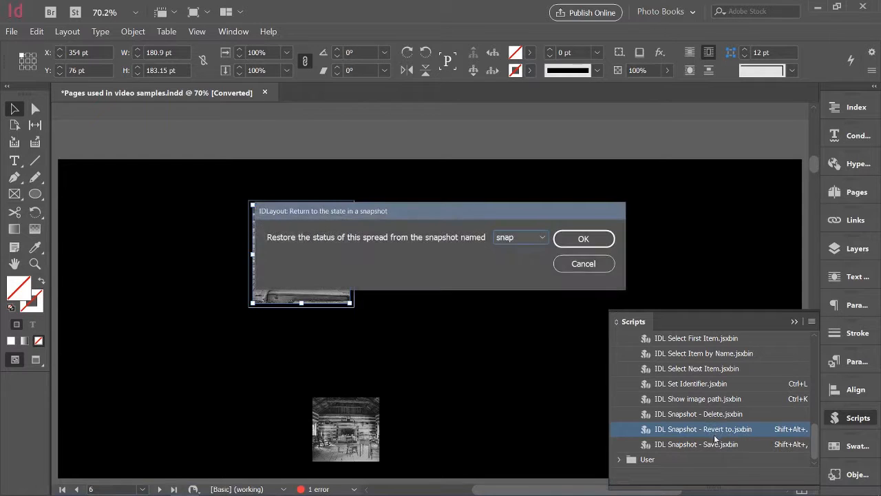
click(532, 237)
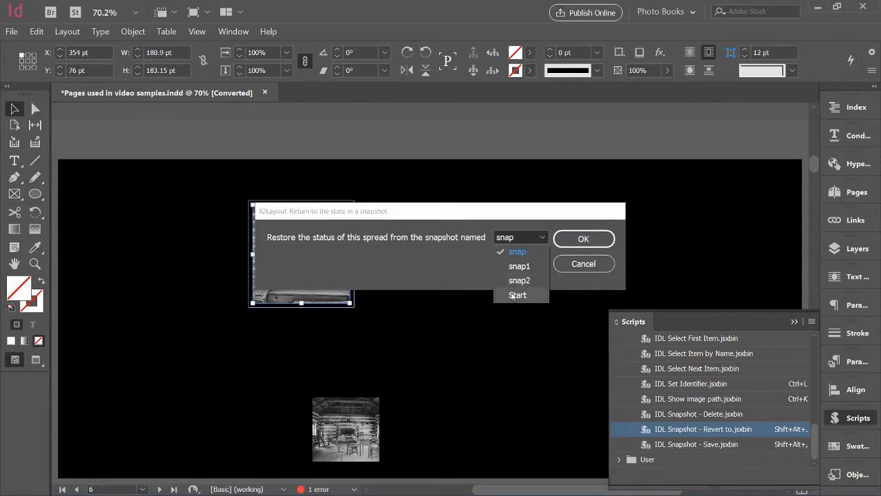
click(527, 267)
click(598, 239)
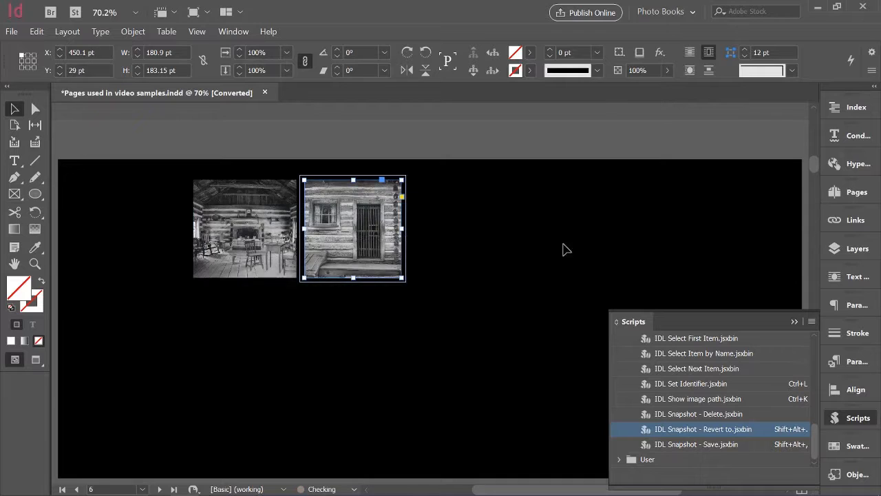
- Restore the spread to the "snap2" snapshot with the IDL Snapshot - Revert to script
double_click(710, 431)
click(541, 237)
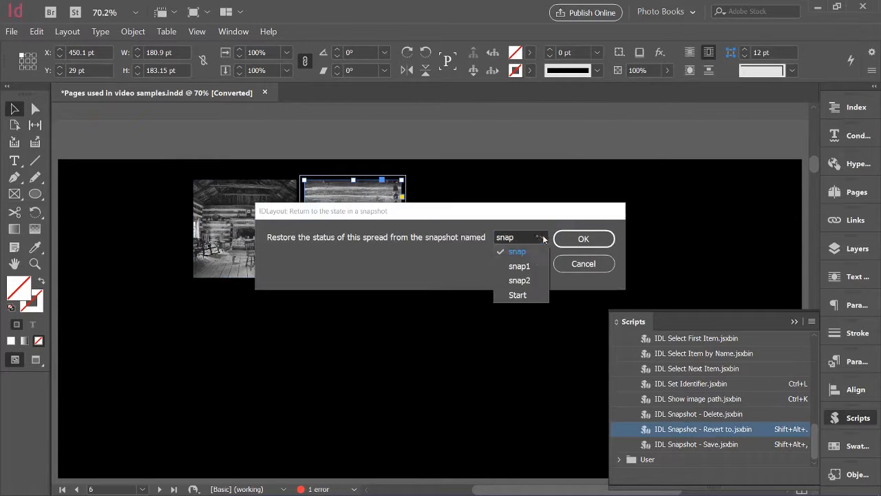
click(533, 280)
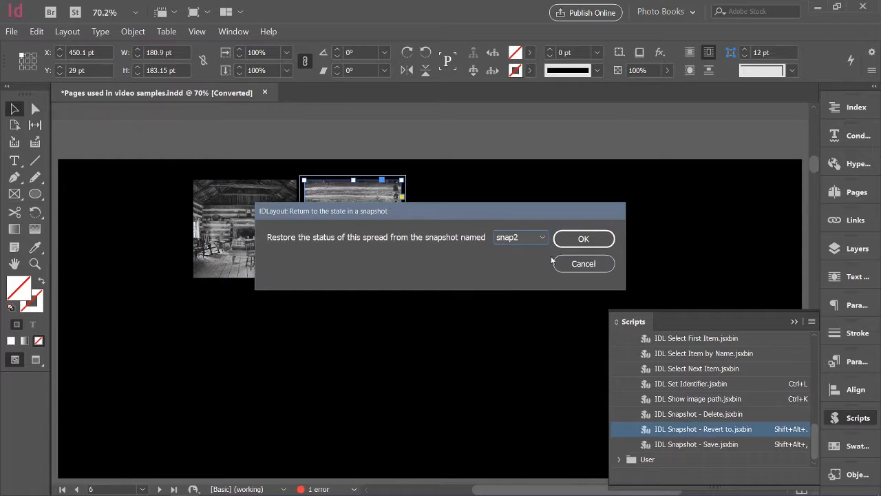
click(593, 241)
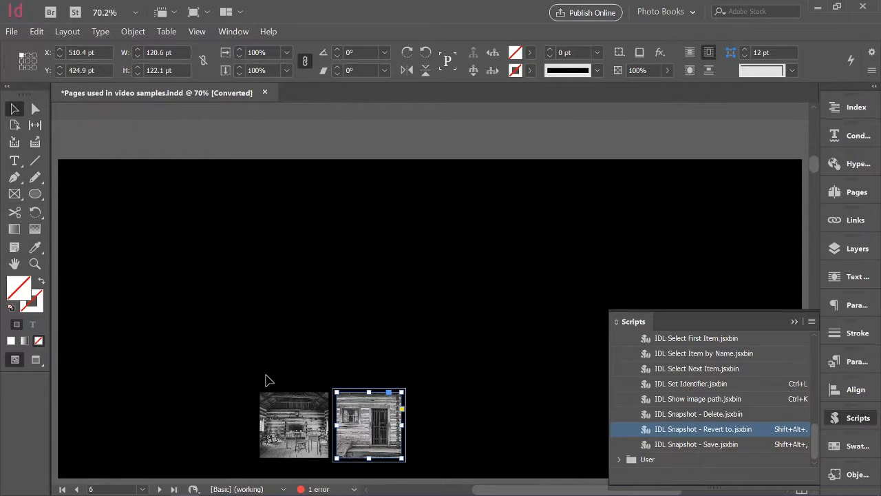